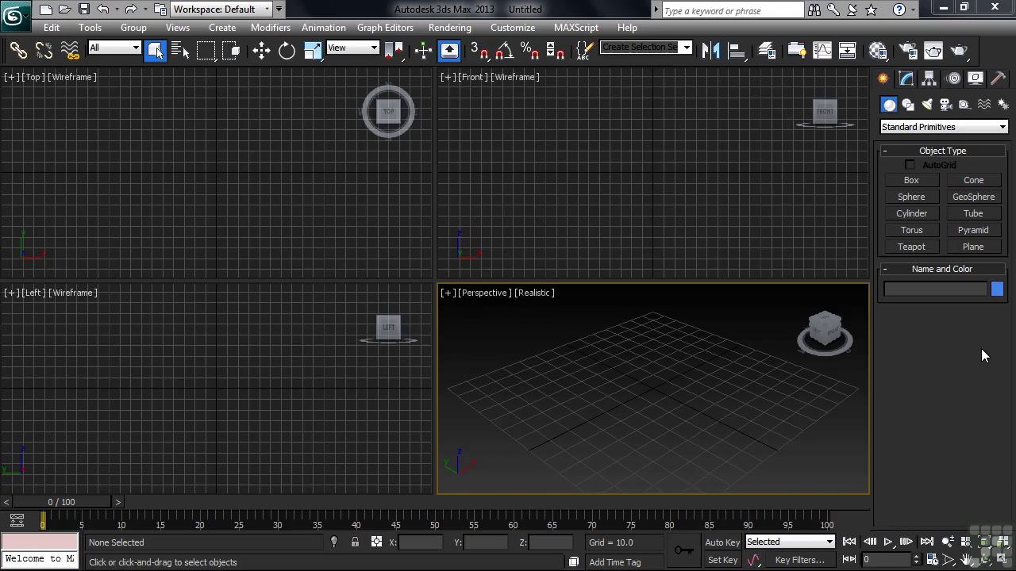
# - Create Teapot001 at the origin, zoom extents in all views, and ready it for rotating
pyautogui.click(911, 247)
pyautogui.moveTo(653, 383); pyautogui.dragTo(668, 360)
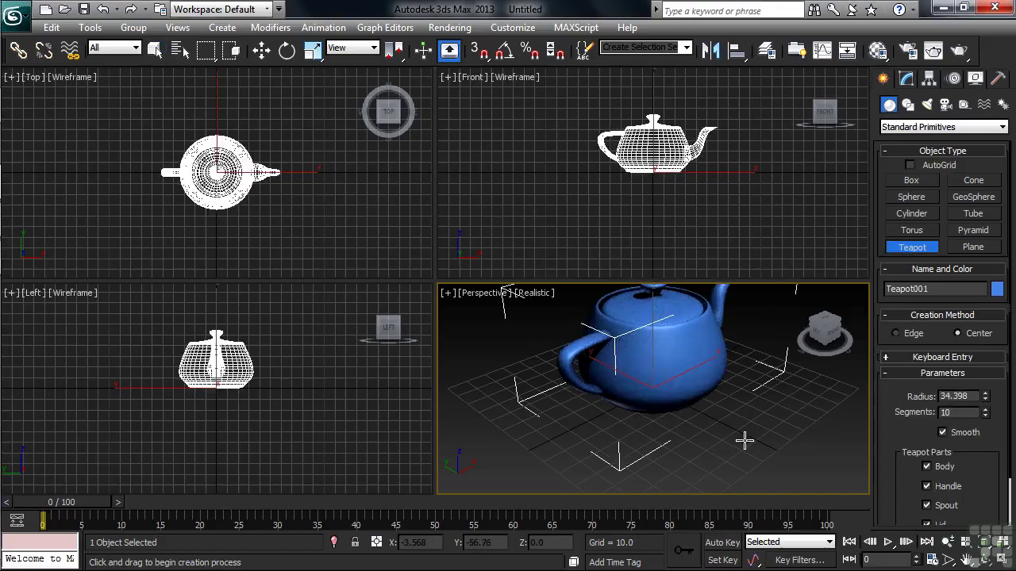
pyautogui.press('z')
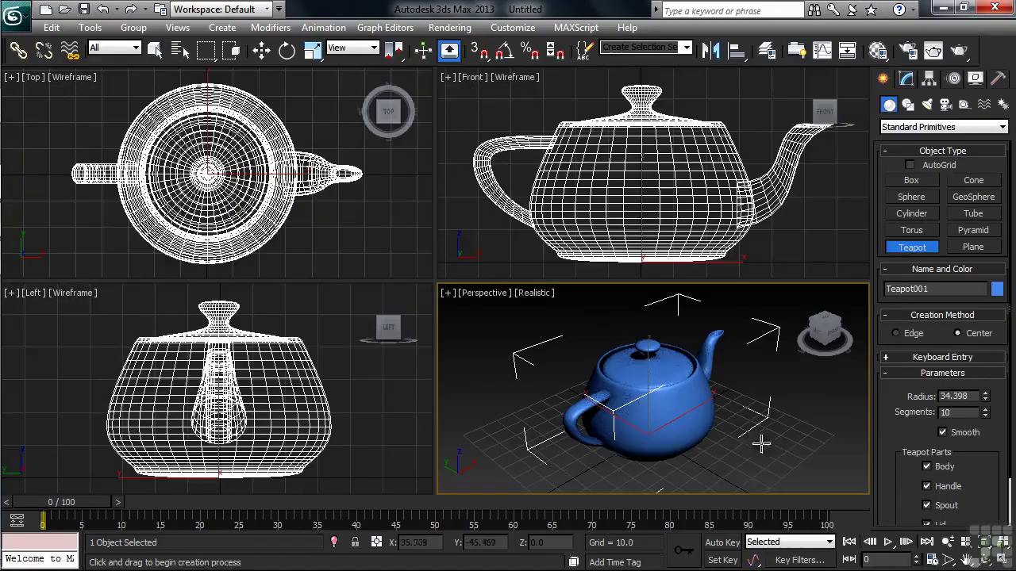
pyautogui.rightClick(775, 452)
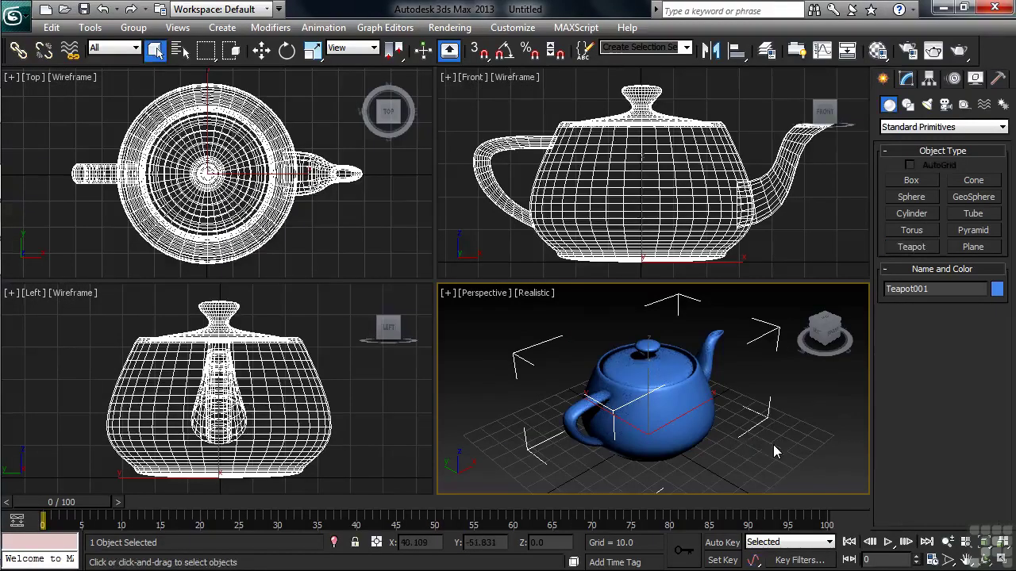
pyautogui.press('e')
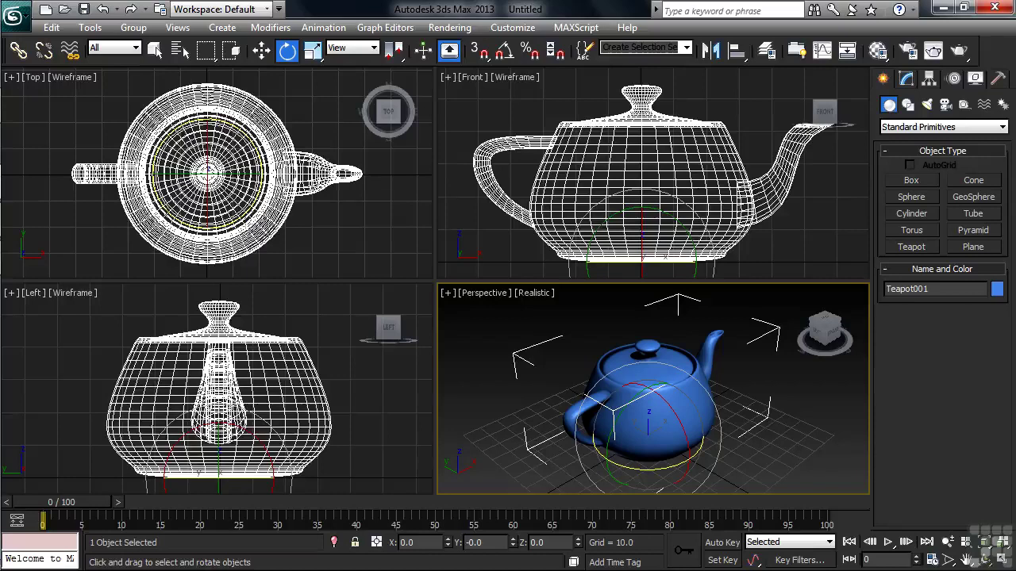
pyautogui.rightClick(812, 246)
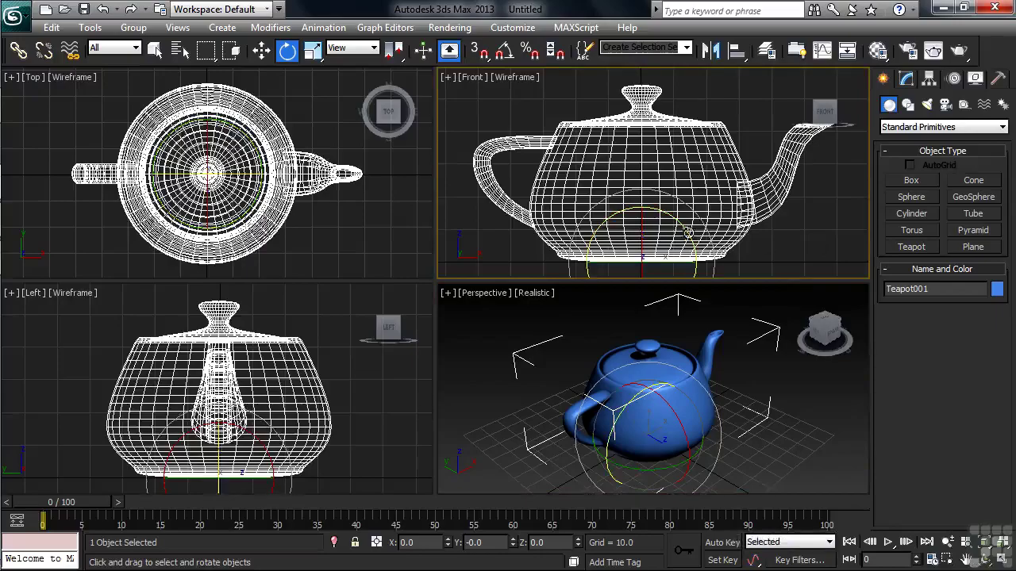
pyautogui.moveTo(695, 233)
pyautogui.mouseDown()
pyautogui.moveTo(715, 298)
pyautogui.moveTo(634, 177)
pyautogui.mouseUp()
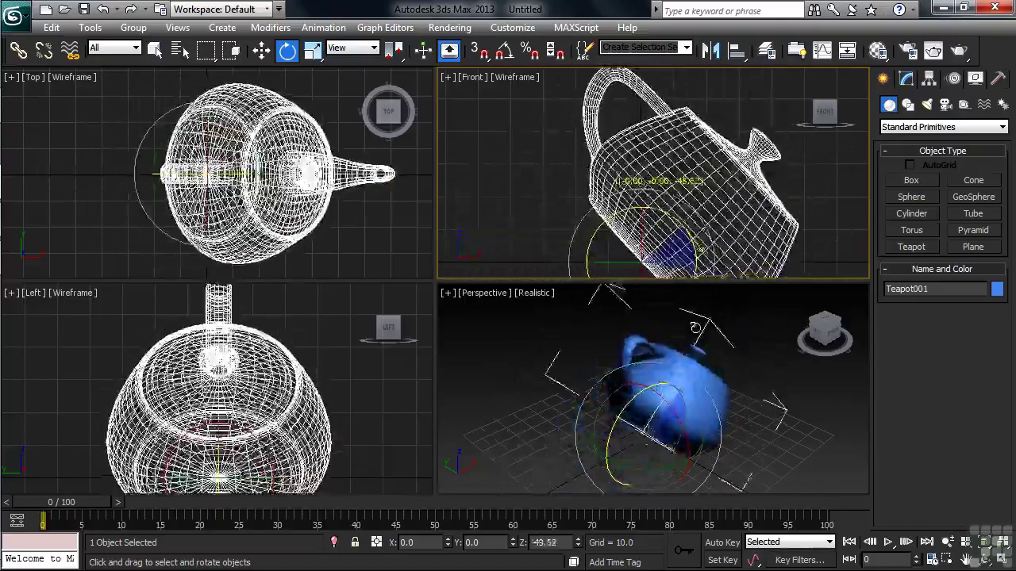
pyautogui.moveTo(634, 178)
pyautogui.mouseDown()
pyautogui.moveTo(689, 255)
pyautogui.moveTo(747, 267)
pyautogui.mouseUp()
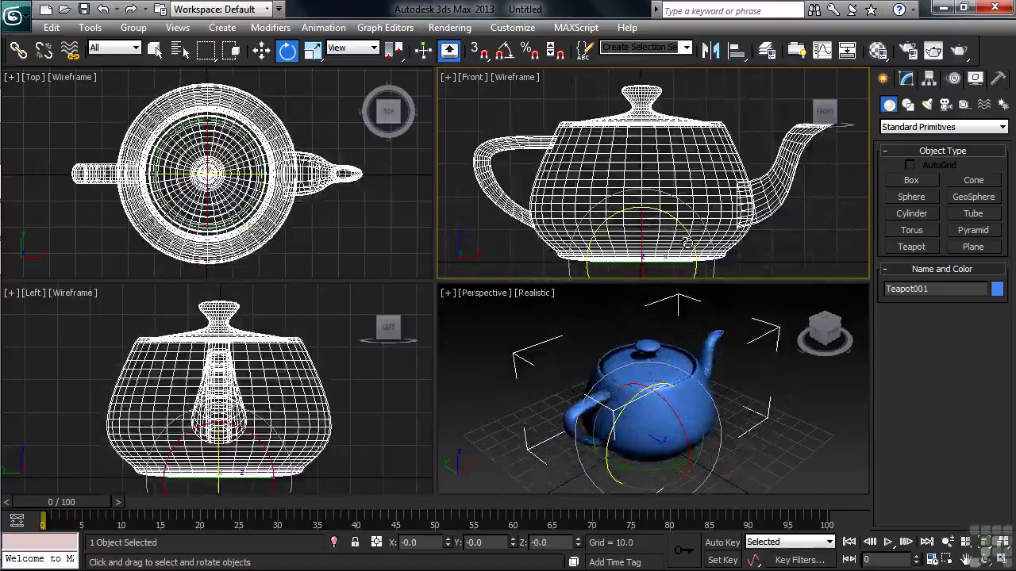
pyautogui.rightClick(748, 267)
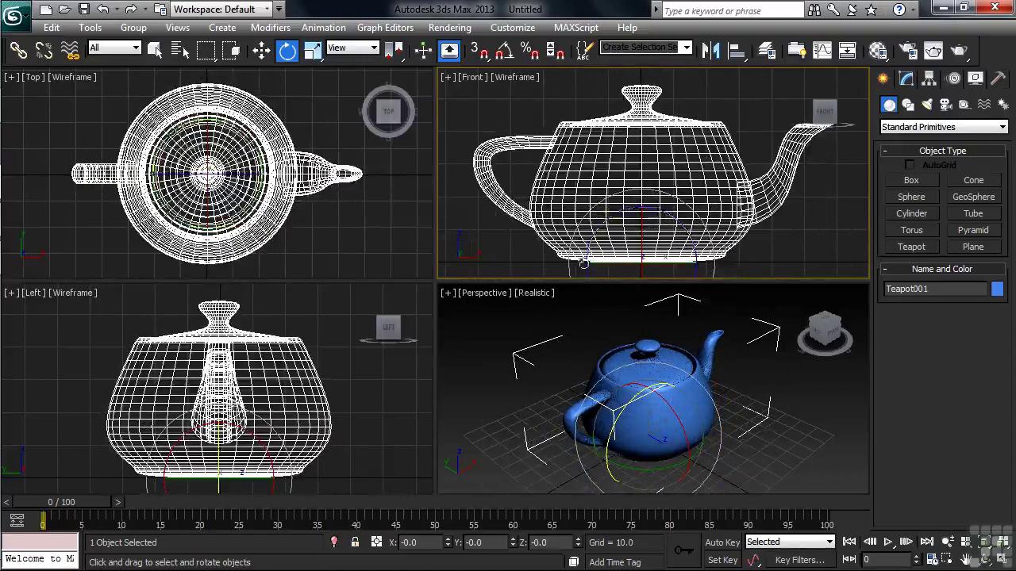
pyautogui.rightClick(350, 226)
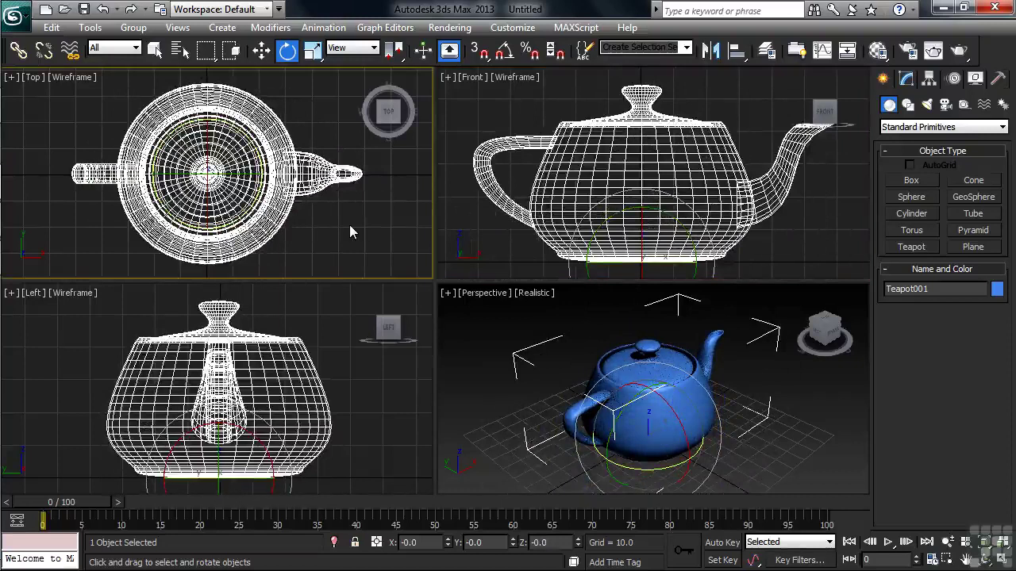
pyautogui.moveTo(242, 224)
pyautogui.mouseDown()
pyautogui.moveTo(253, 199)
pyautogui.moveTo(343, 347)
pyautogui.mouseUp()
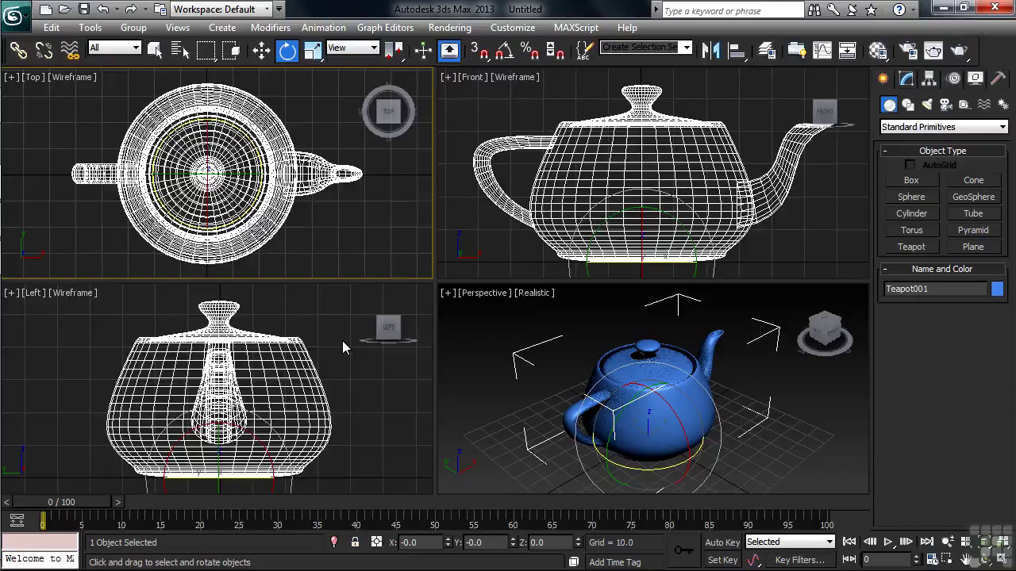
pyautogui.press('r')
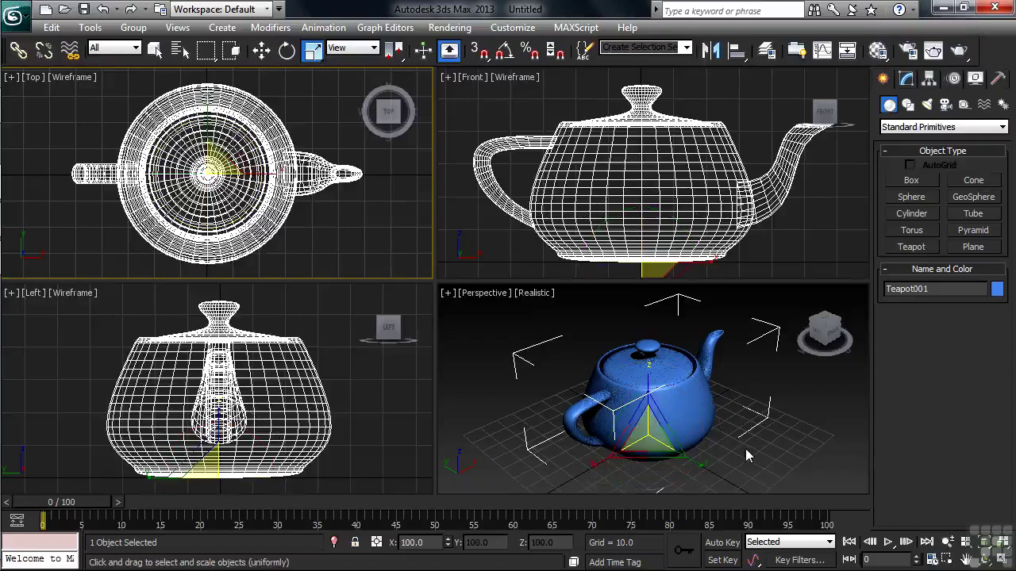
pyautogui.rightClick(746, 450)
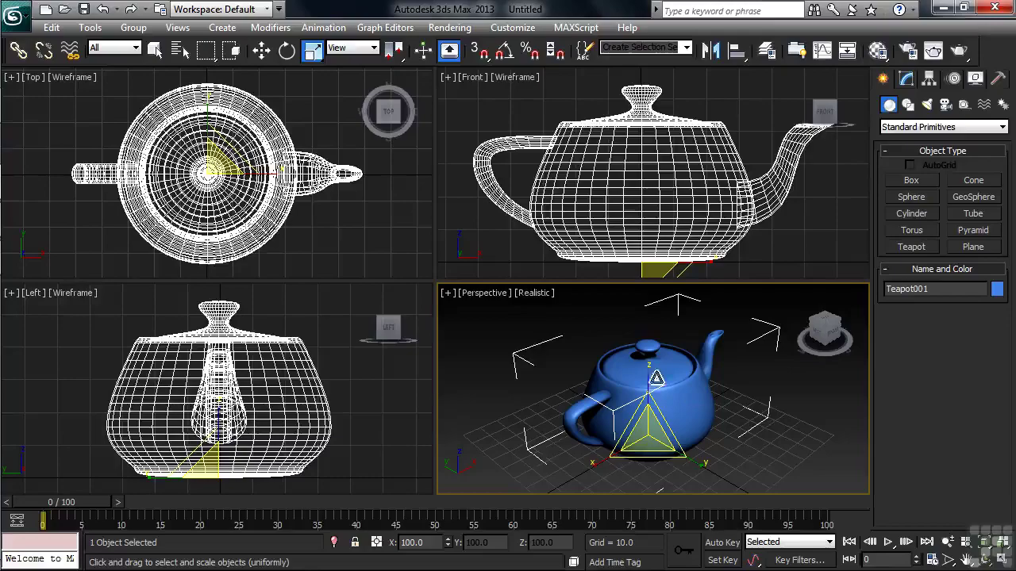
pyautogui.press('r')
pyautogui.moveTo(649, 373)
pyautogui.mouseDown()
pyautogui.moveTo(647, 382)
pyautogui.moveTo(627, 377)
pyautogui.moveTo(621, 408)
pyautogui.moveTo(622, 390)
pyautogui.mouseUp()
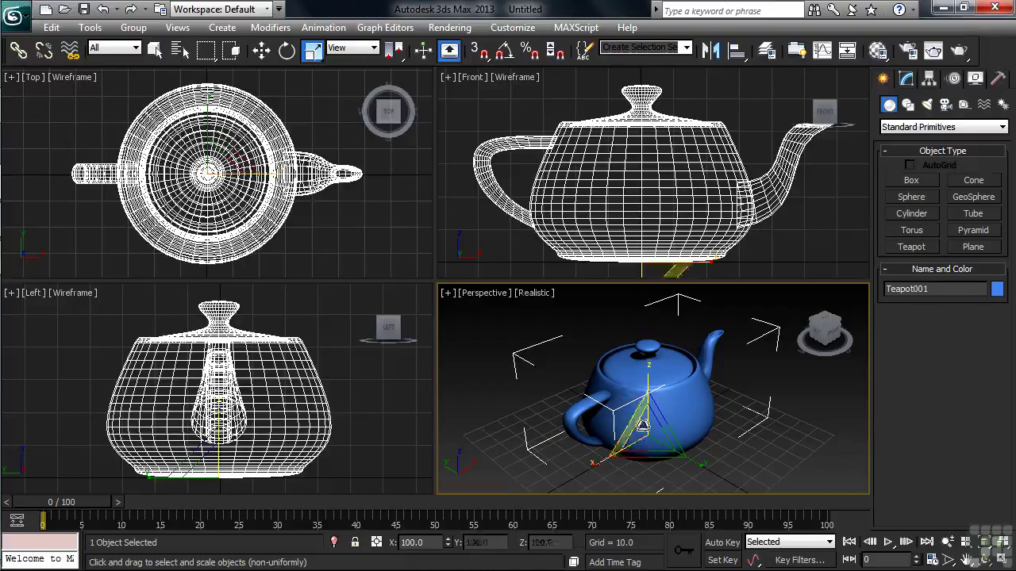
pyautogui.moveTo(697, 466)
pyautogui.mouseDown()
pyautogui.moveTo(584, 399)
pyautogui.moveTo(682, 455)
pyautogui.mouseUp()
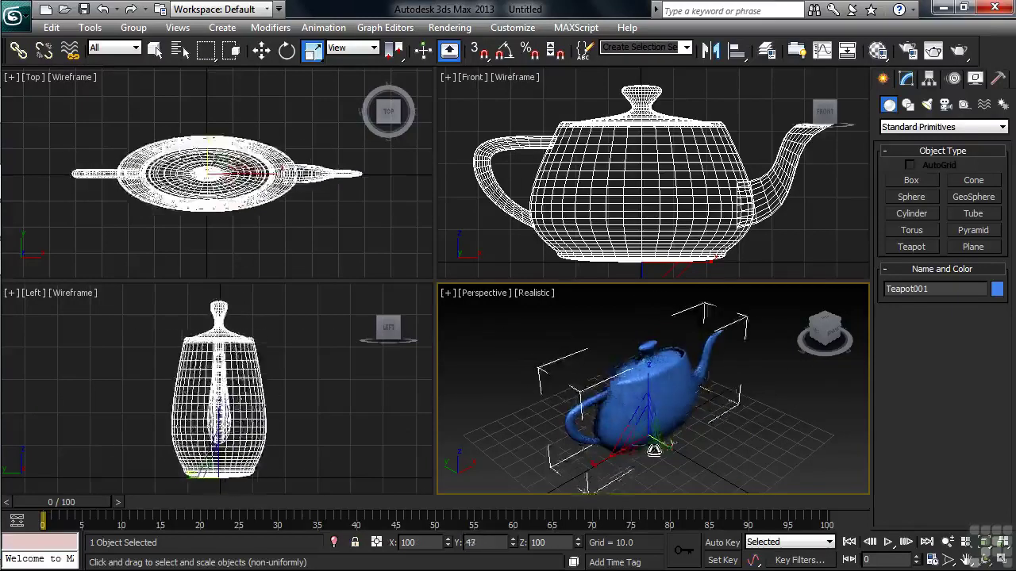
pyautogui.rightClick(682, 454)
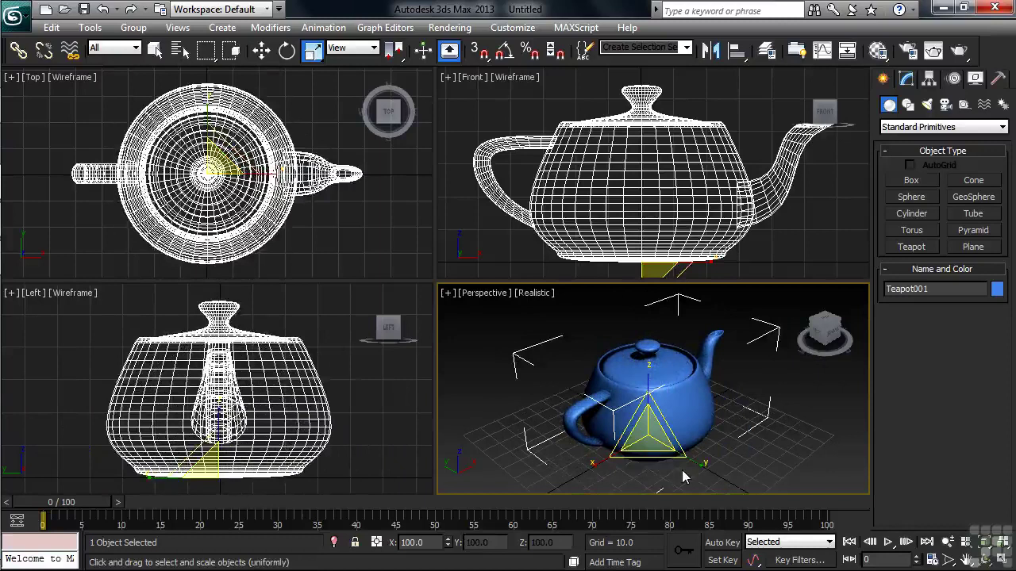
pyautogui.moveTo(651, 432)
pyautogui.mouseDown()
pyautogui.moveTo(664, 391)
pyautogui.moveTo(638, 548)
pyautogui.mouseUp()
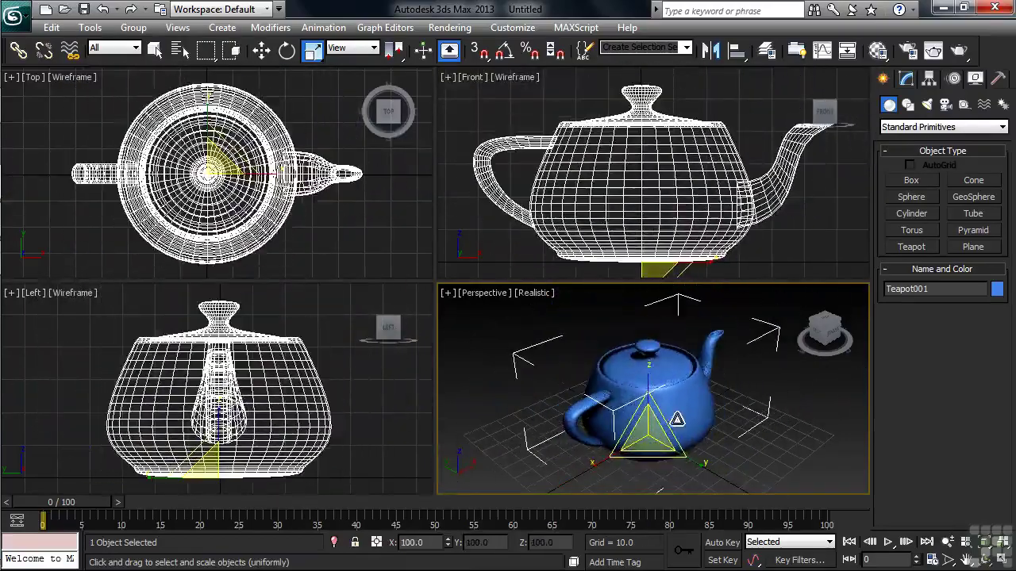
pyautogui.moveTo(637, 547); pyautogui.dragTo(692, 447)
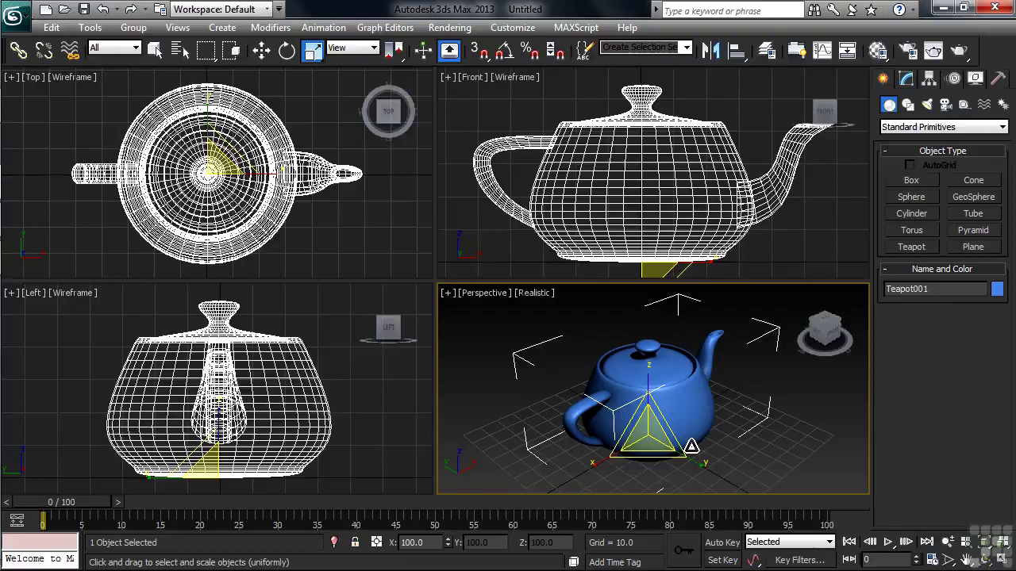
# - With Affect Pivot Only on, drag Teapot001's pivot to the spout tip, then disable it
pyautogui.press('w')
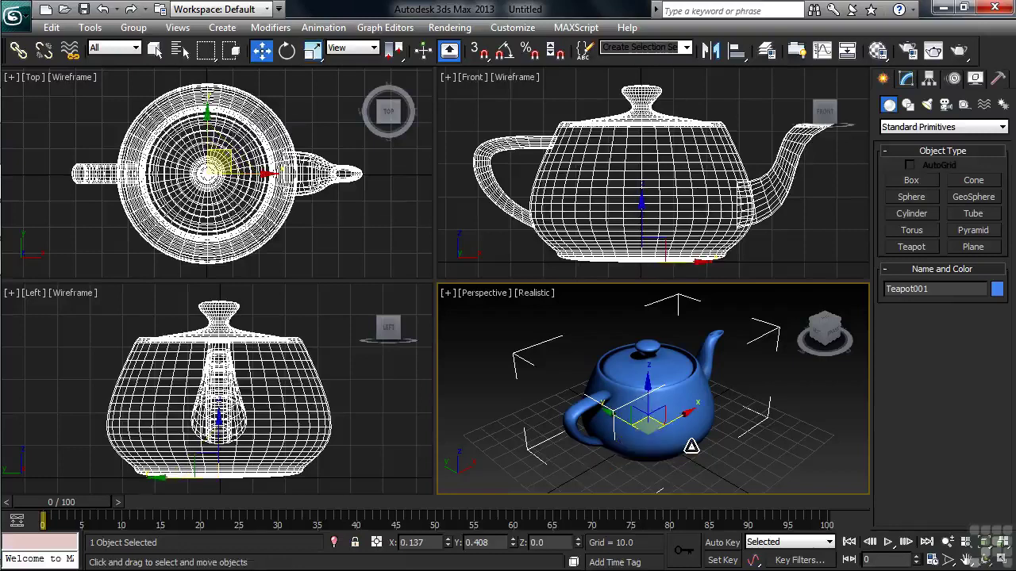
pyautogui.click(929, 84)
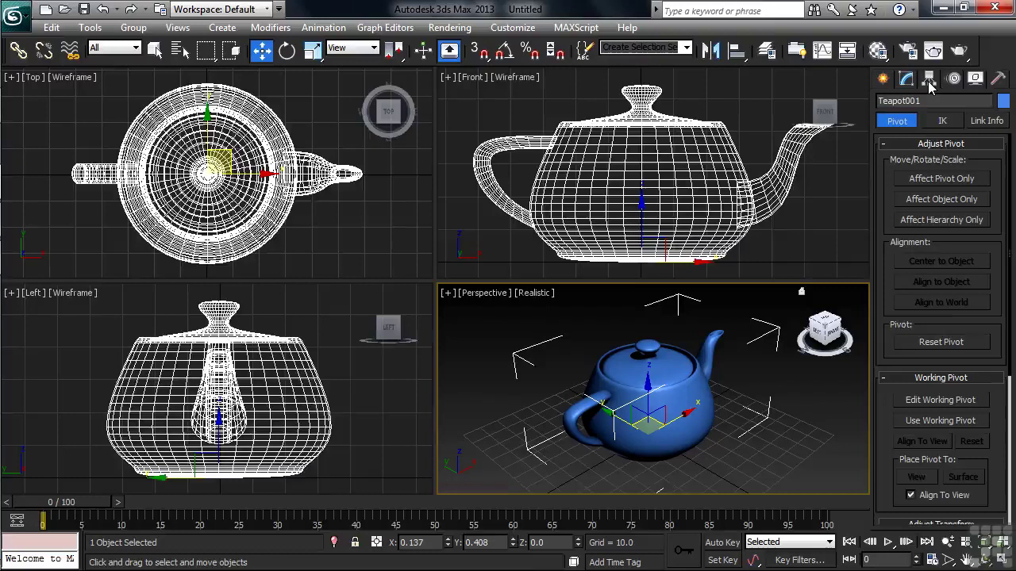
pyautogui.click(940, 178)
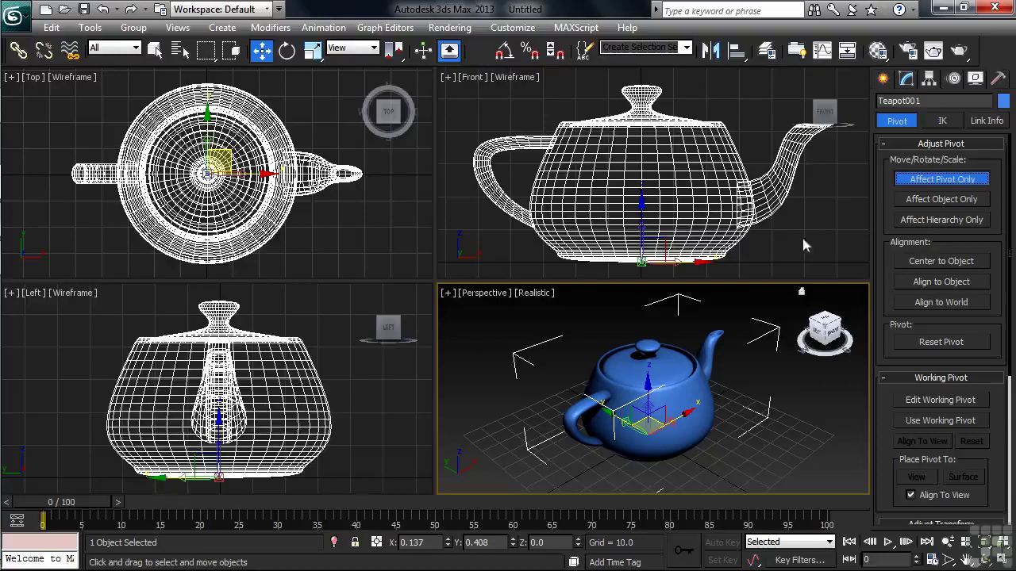
pyautogui.moveTo(667, 244)
pyautogui.mouseDown()
pyautogui.moveTo(807, 176)
pyautogui.moveTo(850, 107)
pyautogui.mouseUp()
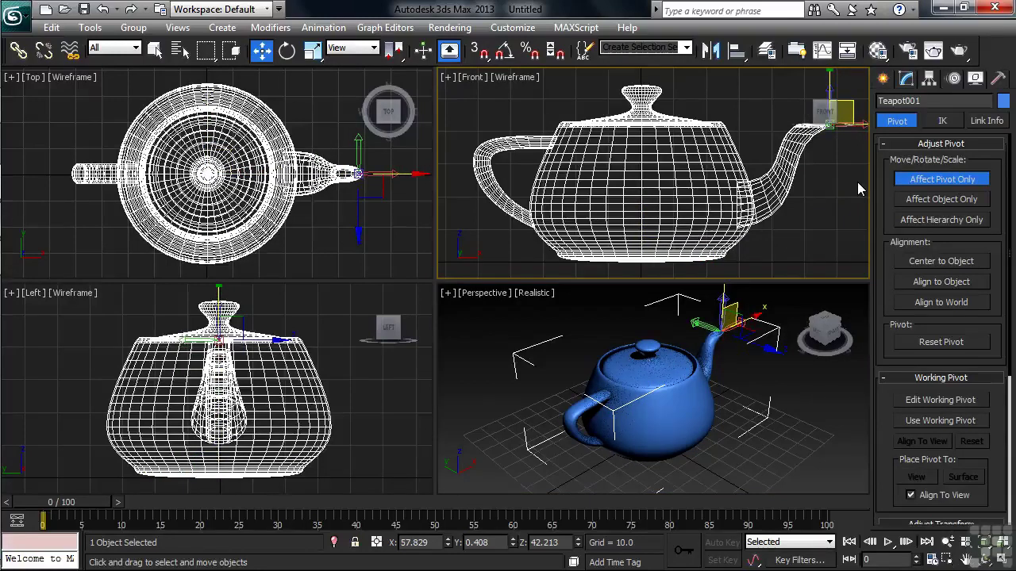
pyautogui.click(918, 182)
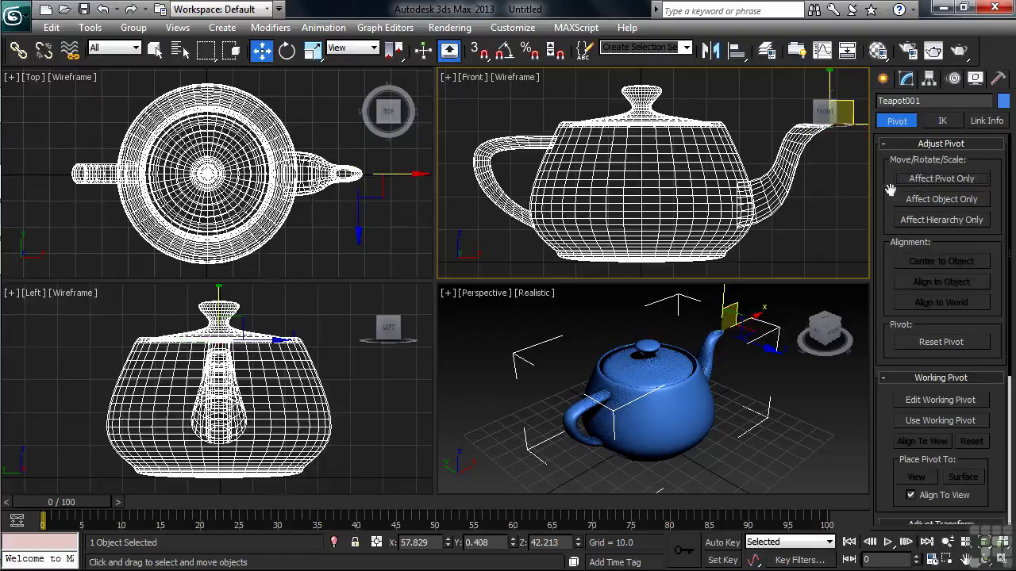
# - Rotate Teapot001 about its spout-tip pivot in the Front view, then the Top view
pyautogui.rightClick(843, 205)
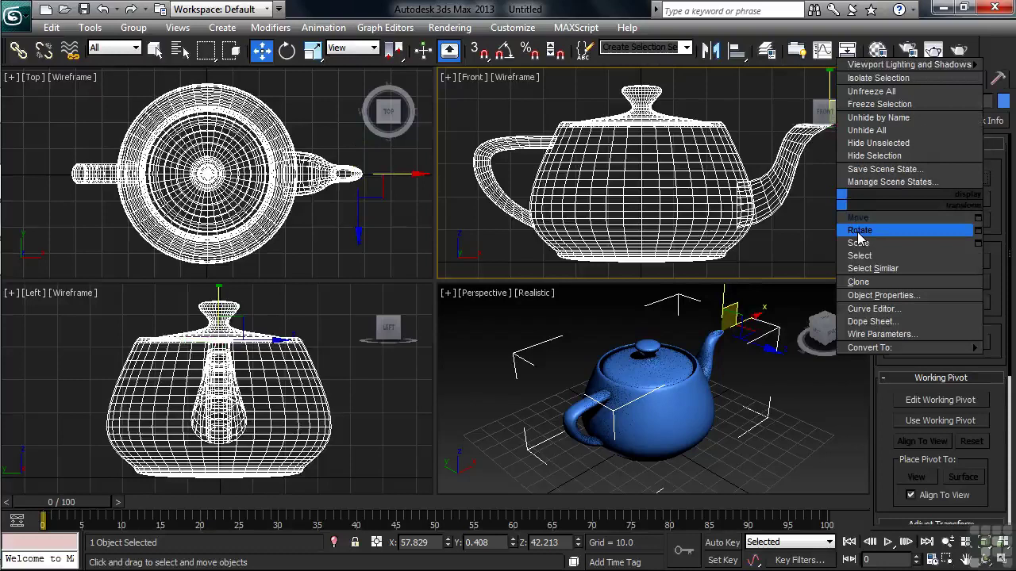
pyautogui.click(857, 233)
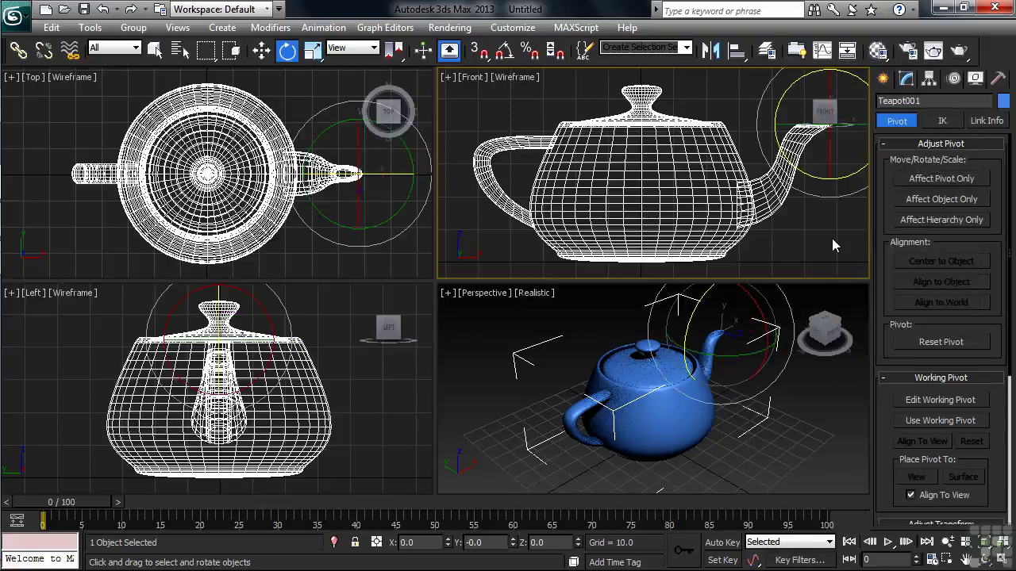
pyautogui.scroll(-2, 670, 201)
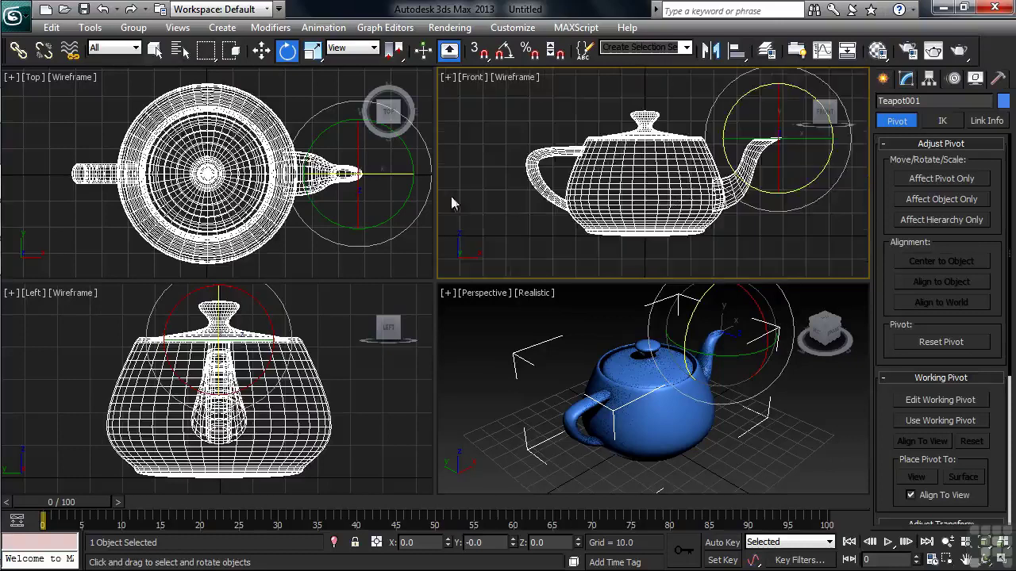
pyautogui.scroll(-2, 308, 187)
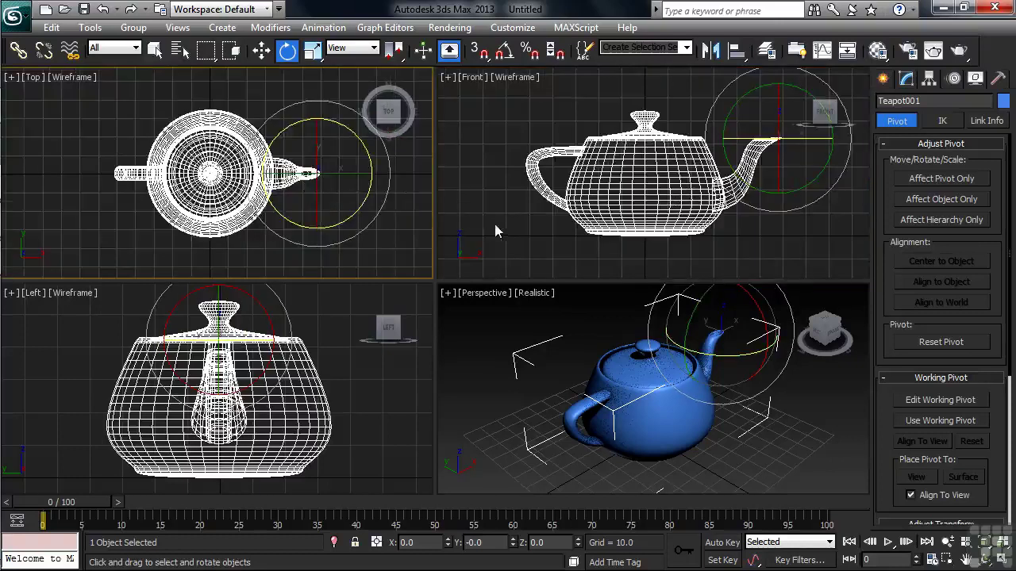
pyautogui.rightClick(780, 246)
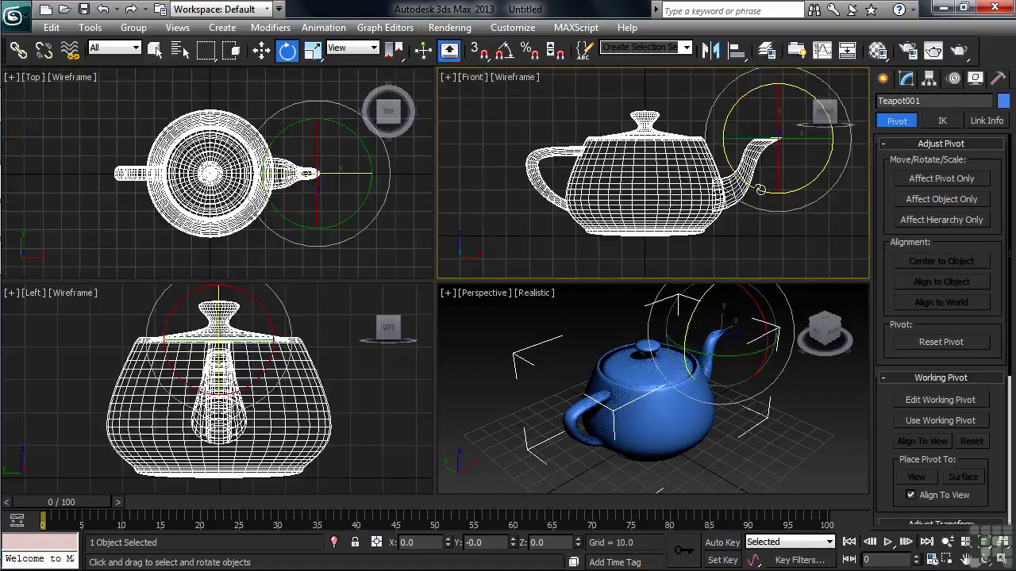
pyautogui.moveTo(760, 189)
pyautogui.mouseDown()
pyautogui.moveTo(738, 184)
pyautogui.moveTo(710, 238)
pyautogui.moveTo(567, 215)
pyautogui.moveTo(803, 240)
pyautogui.moveTo(758, 240)
pyautogui.mouseUp()
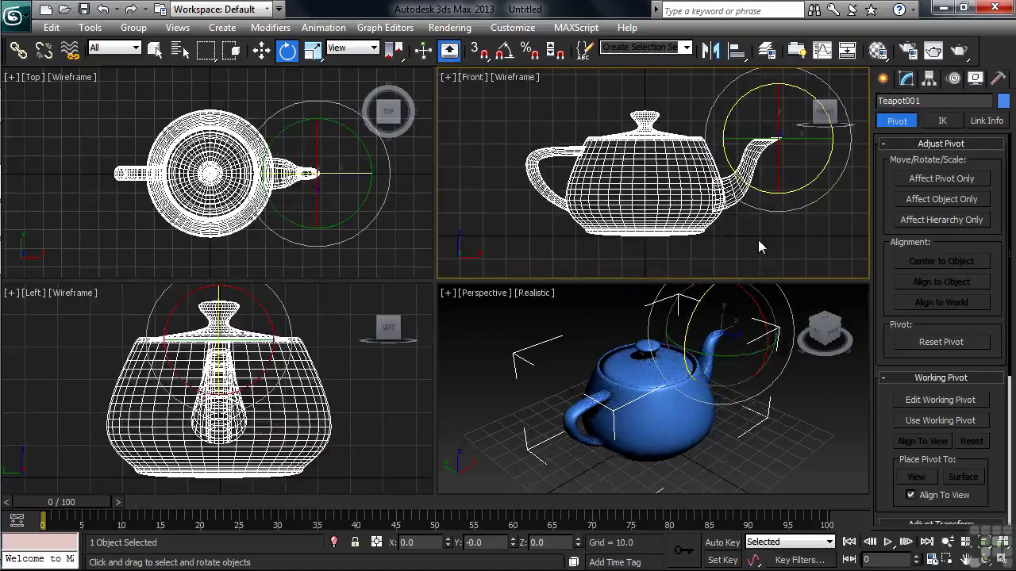
pyautogui.rightClick(375, 251)
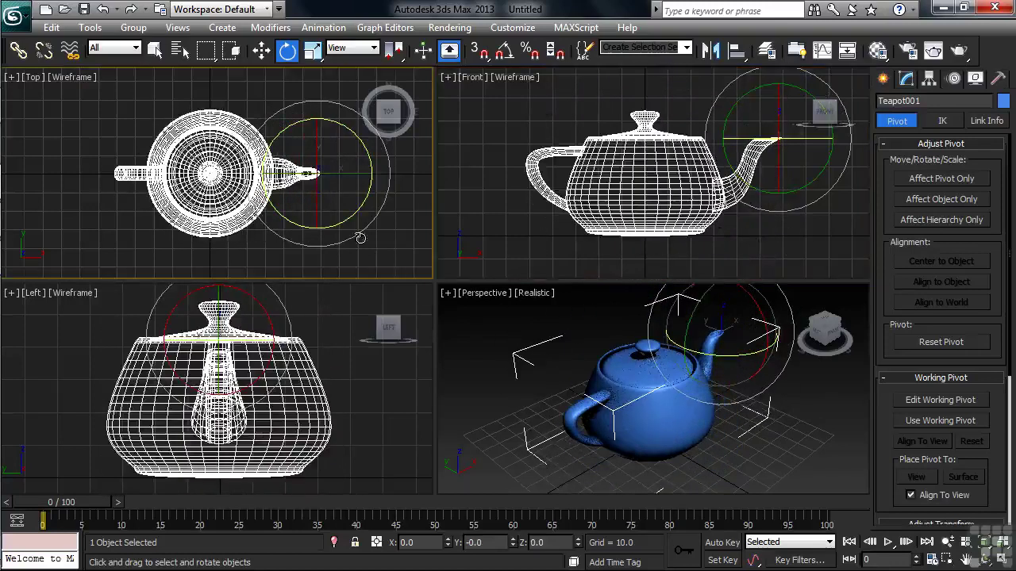
pyautogui.moveTo(354, 208)
pyautogui.mouseDown()
pyautogui.moveTo(97, 190)
pyautogui.moveTo(752, 249)
pyautogui.moveTo(391, 246)
pyautogui.mouseUp()
# - Scale the teapot narrower along X in the Top view, then back to full width
pyautogui.rightClick(388, 245)
pyautogui.rightClick(375, 246)
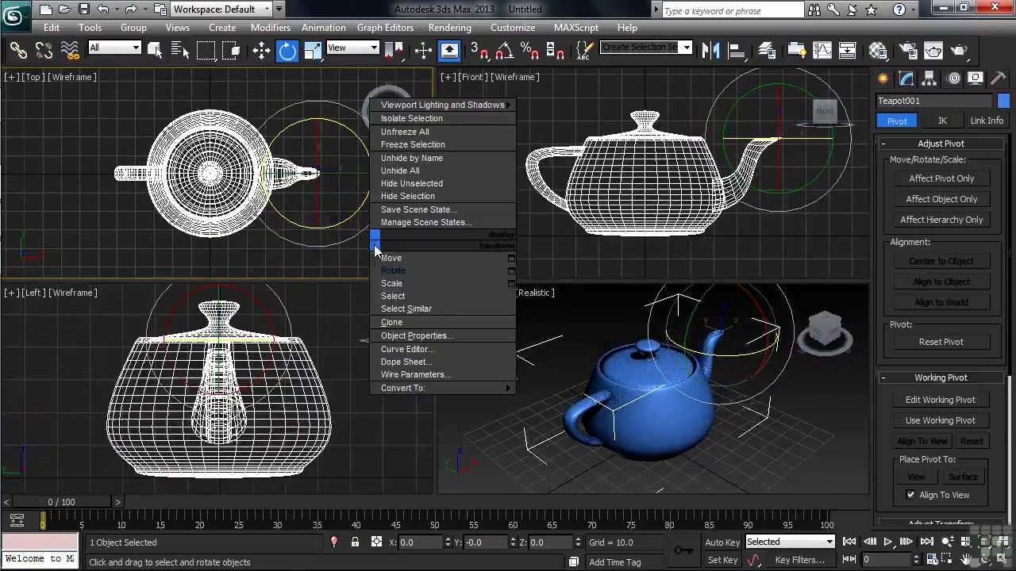
pyautogui.click(388, 283)
pyautogui.moveTo(343, 169); pyautogui.dragTo(285, 184)
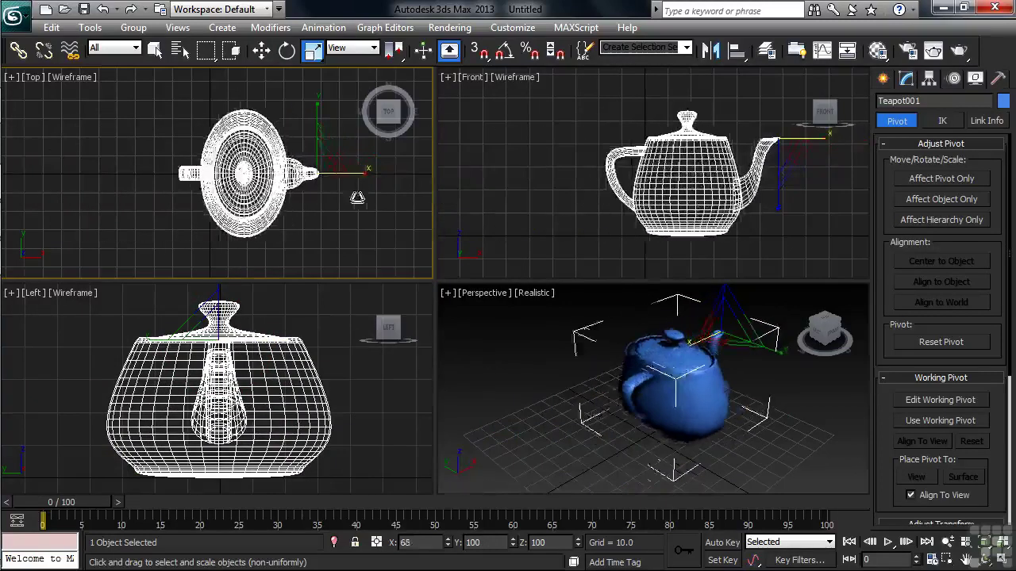
pyautogui.moveTo(285, 184); pyautogui.dragTo(386, 201)
# - Squash the teapot vertically in the Front view, then restore its original proportions
pyautogui.rightClick(789, 242)
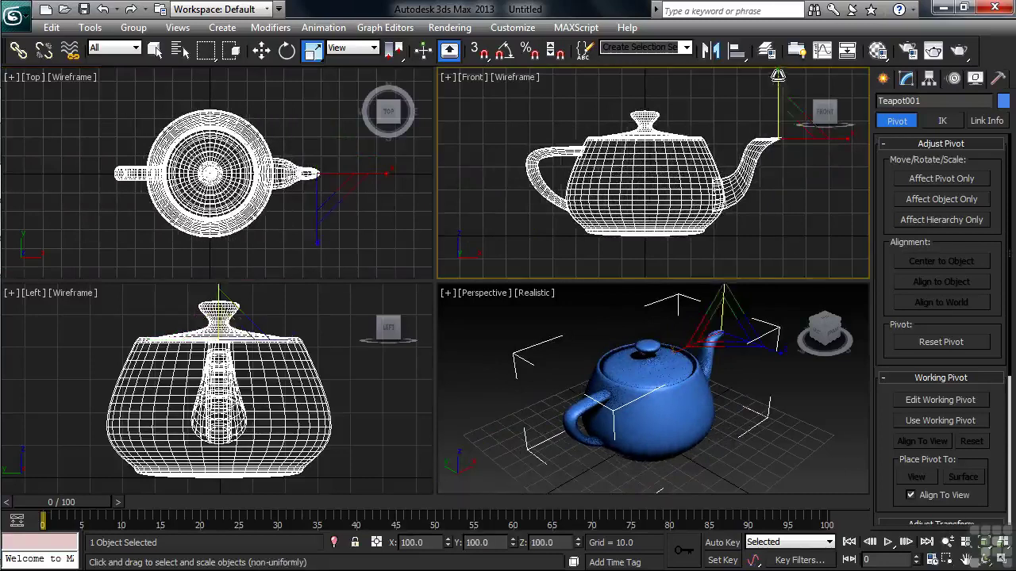
pyautogui.moveTo(778, 81); pyautogui.dragTo(773, 196)
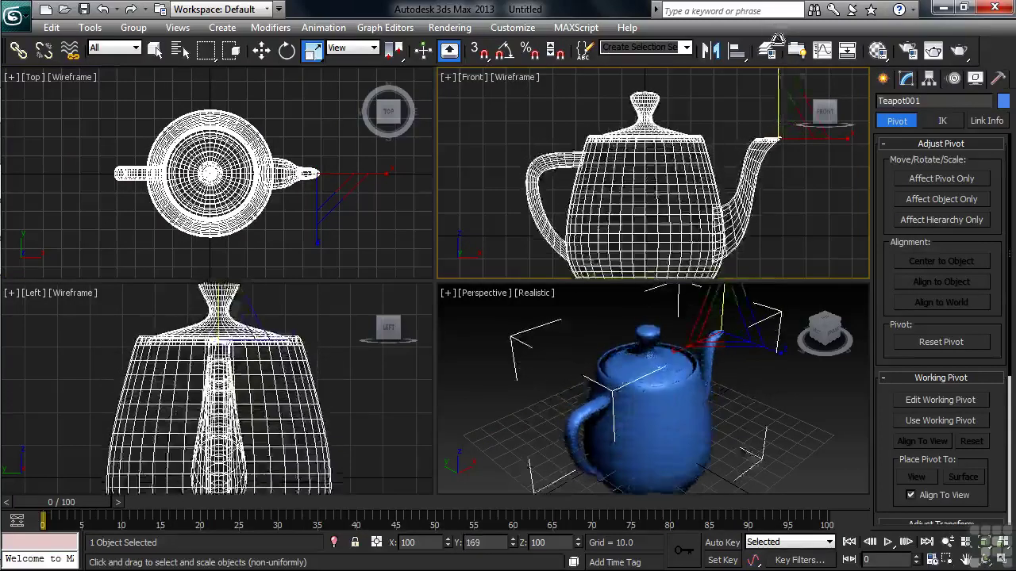
pyautogui.moveTo(773, 196); pyautogui.dragTo(813, 216)
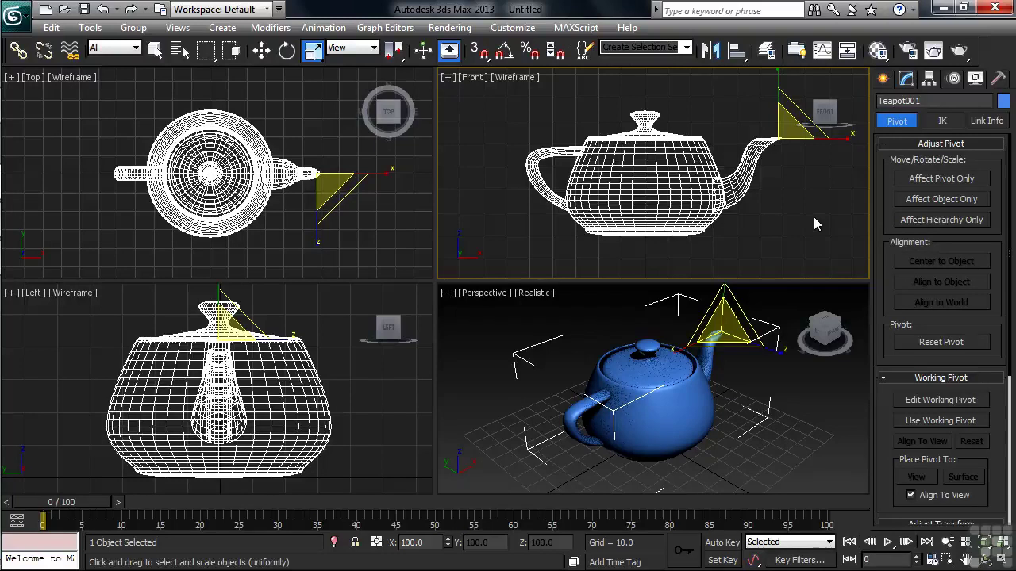
# - Use Affect Pivot Only with Center to Object and Reset Pivot to return the pivot to the base
pyautogui.press('w')
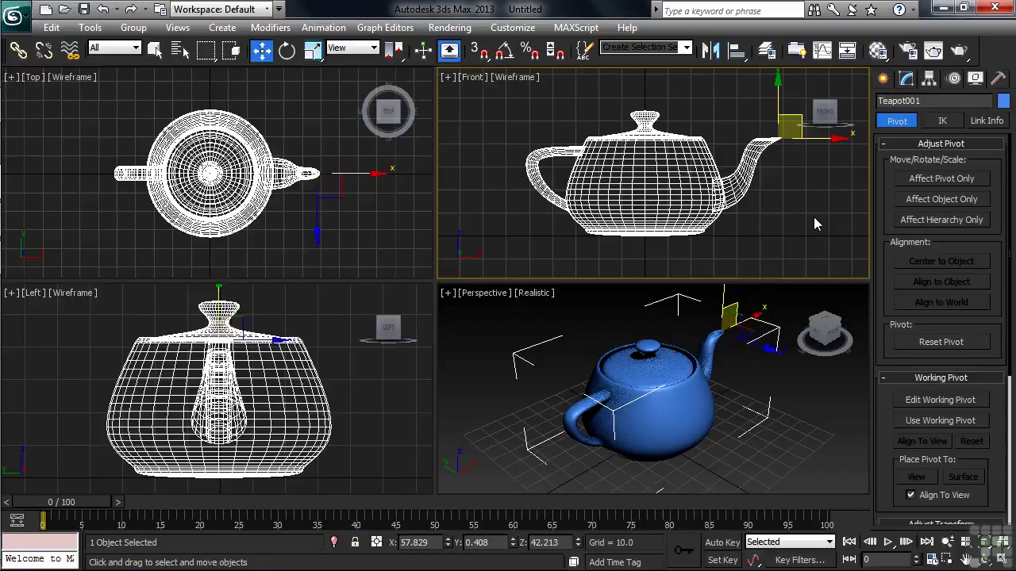
pyautogui.click(918, 181)
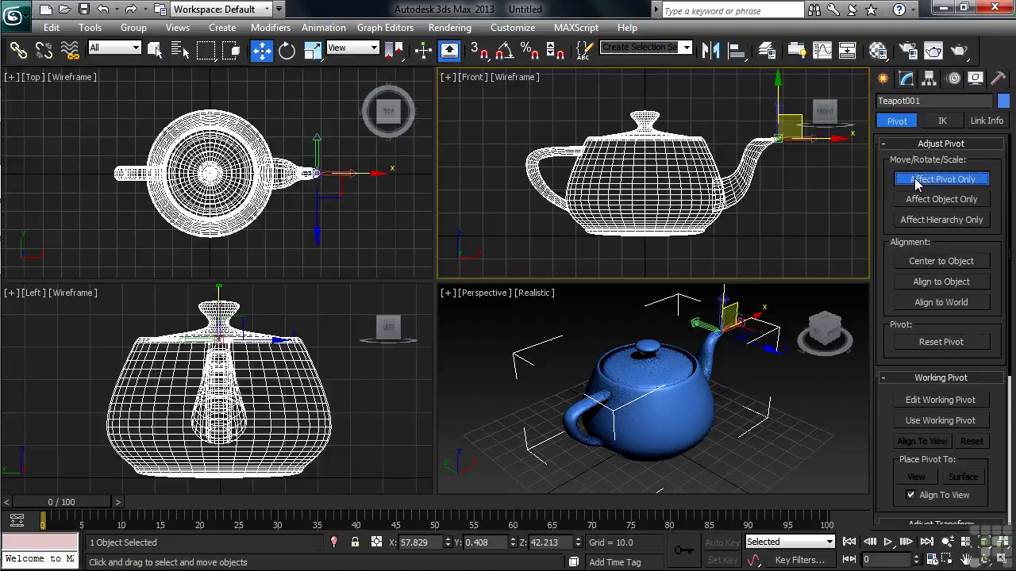
pyautogui.click(933, 264)
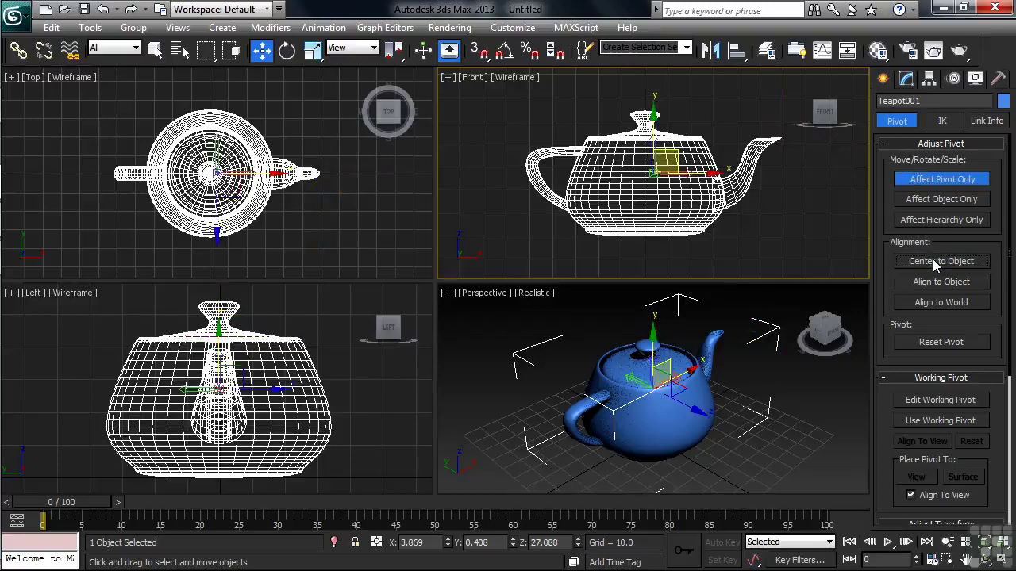
pyautogui.click(941, 342)
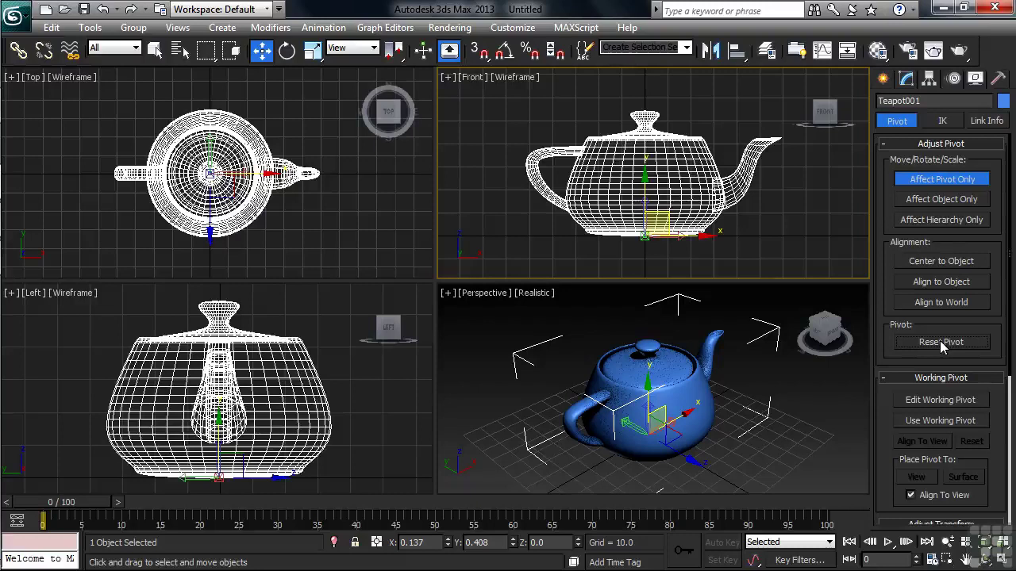
pyautogui.click(937, 182)
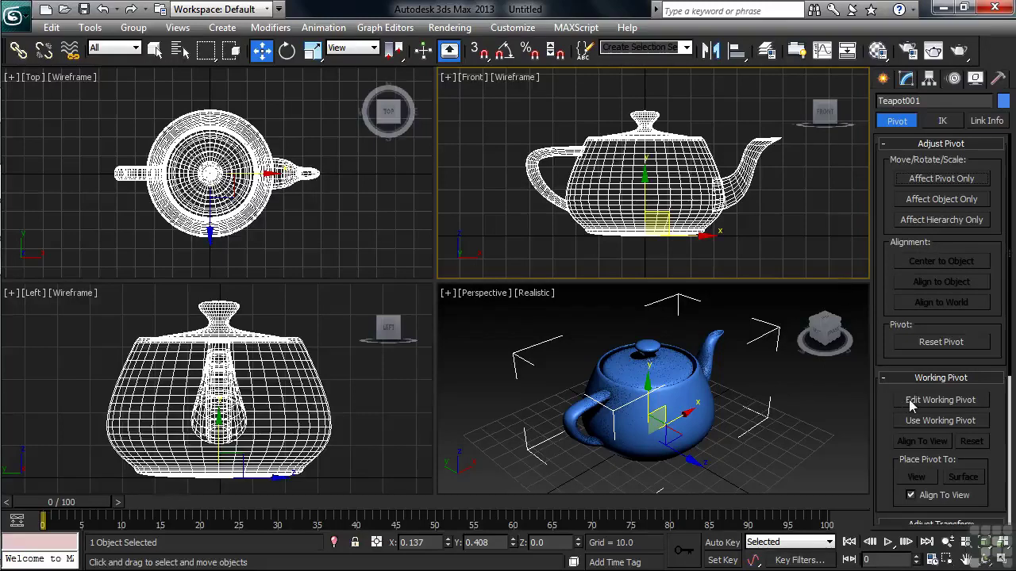
# - Place a working pivot at Teapot001's handle using Edit Working Pivot
pyautogui.click(913, 401)
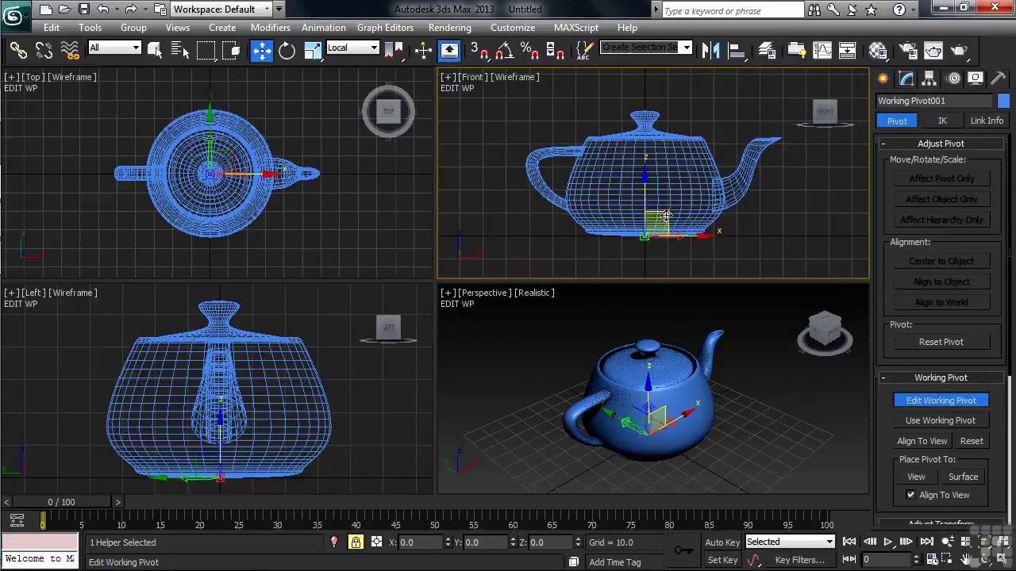
pyautogui.moveTo(666, 215); pyautogui.dragTo(547, 145)
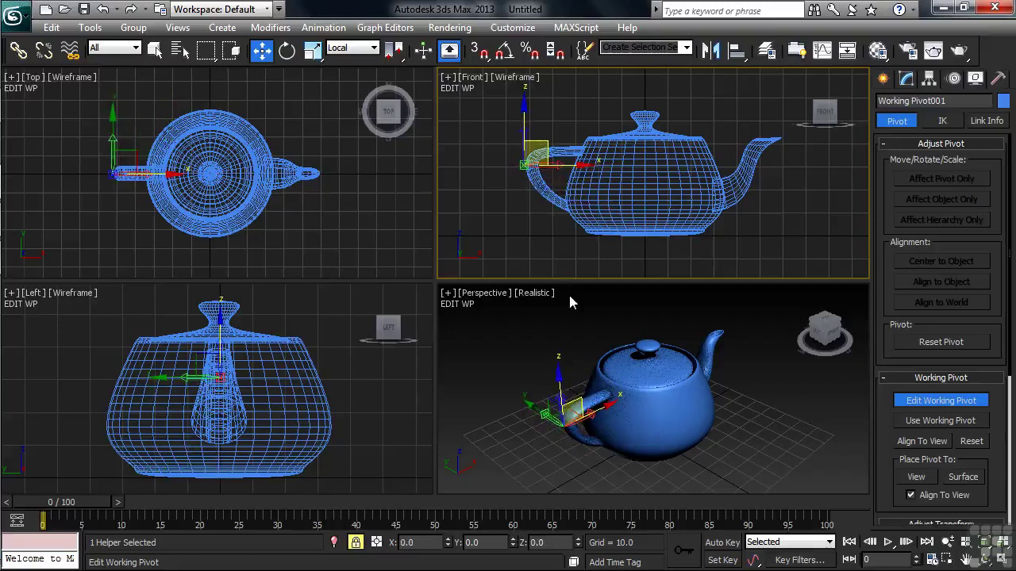
pyautogui.click(955, 403)
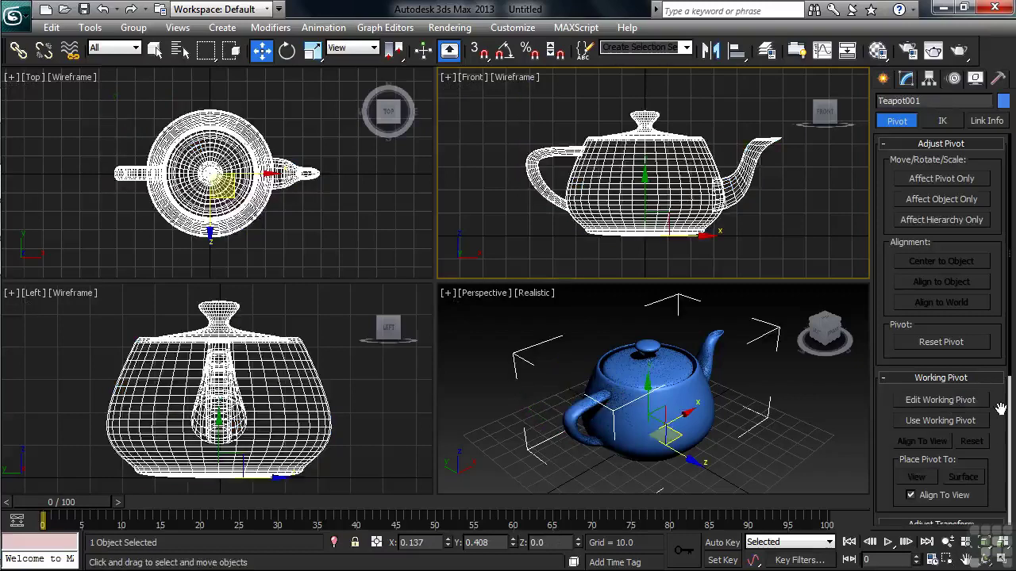
# - Enable Use Working Pivot, maximize Perspective, and rotate the teapot around its handle and back upright
pyautogui.click(949, 420)
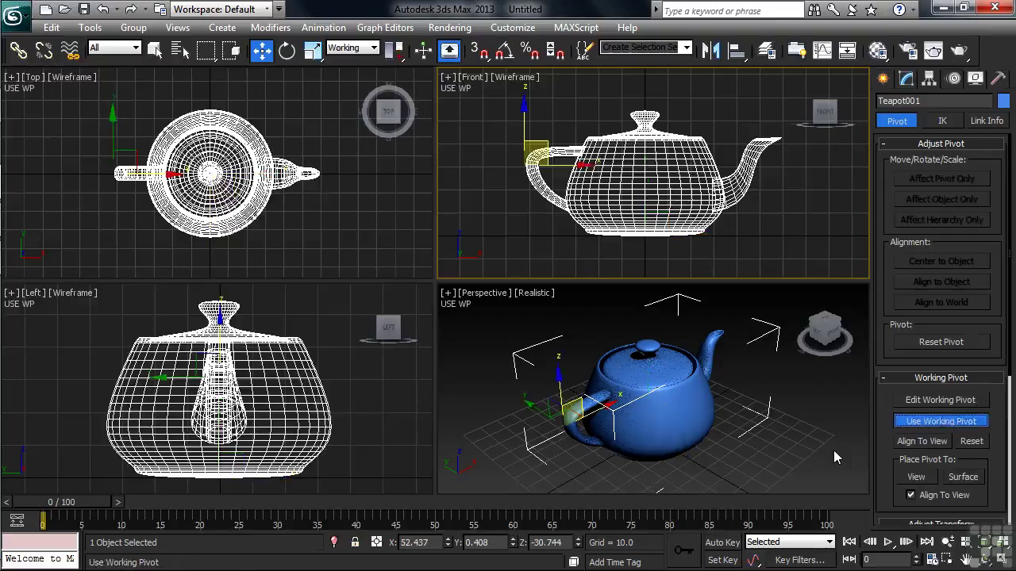
pyautogui.rightClick(835, 457)
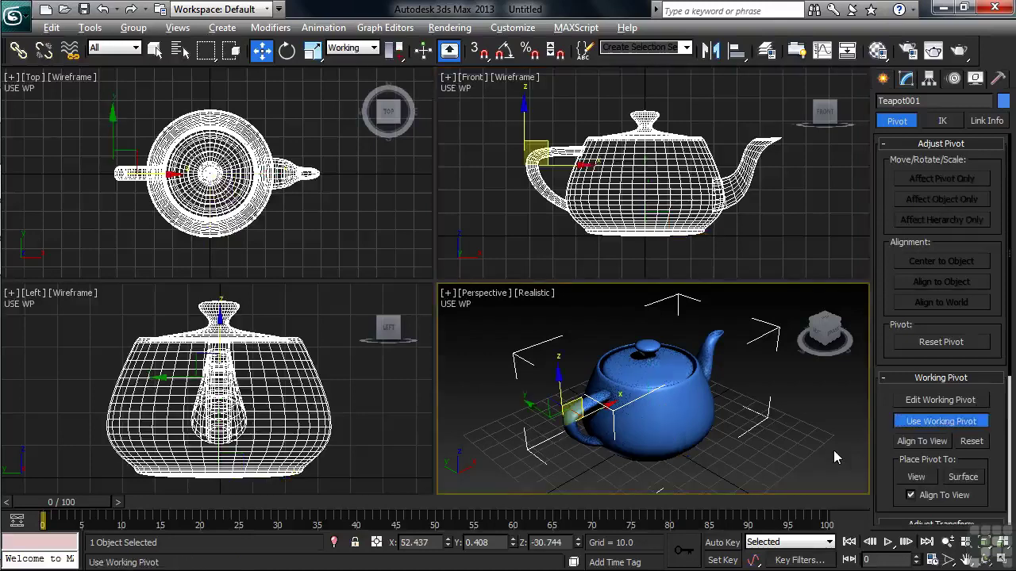
pyautogui.hotkey('alt', 'w')
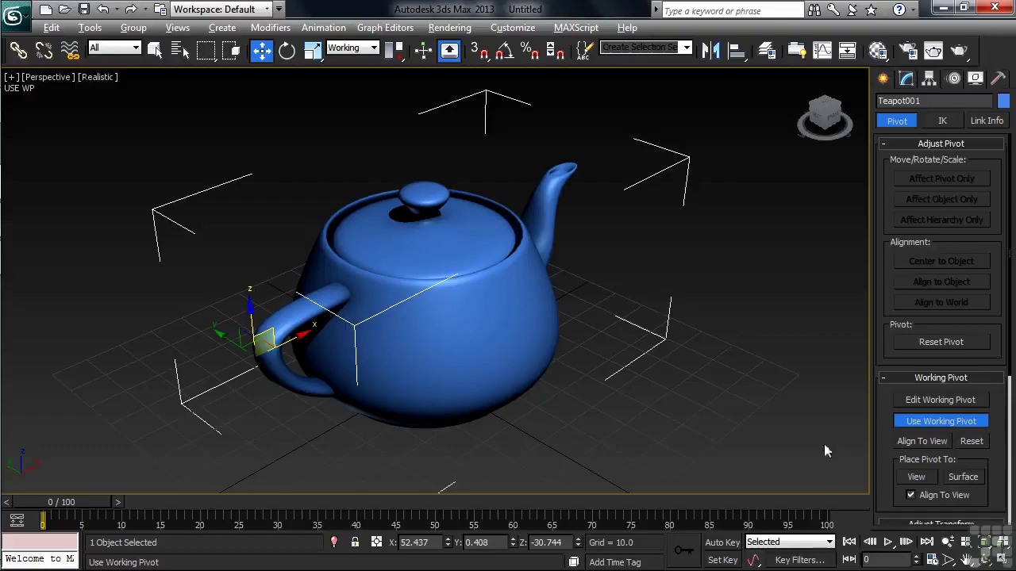
pyautogui.rightClick(248, 351)
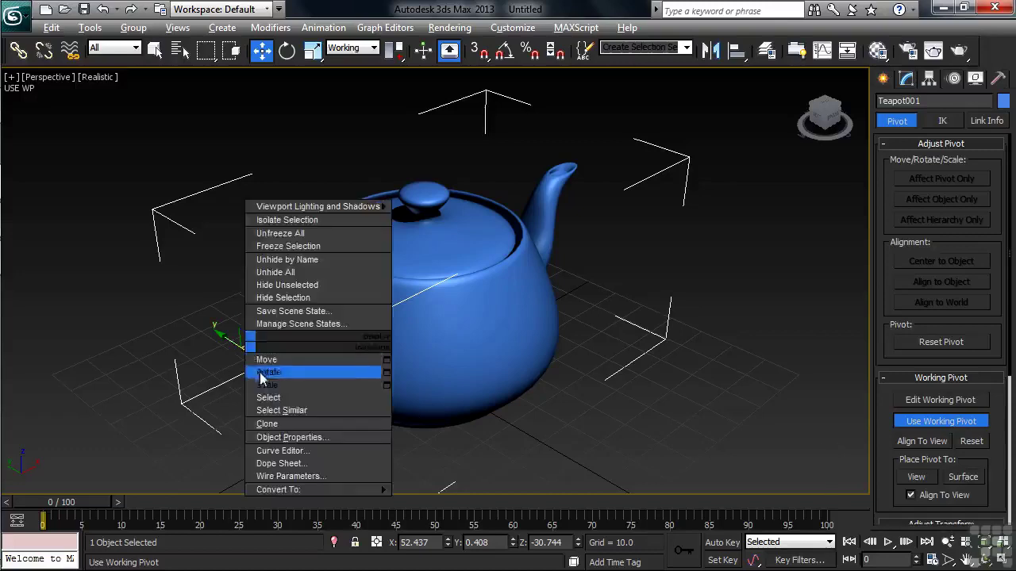
pyautogui.click(261, 373)
pyautogui.moveTo(220, 341)
pyautogui.mouseDown()
pyautogui.moveTo(208, 371)
pyautogui.moveTo(274, 260)
pyautogui.mouseUp()
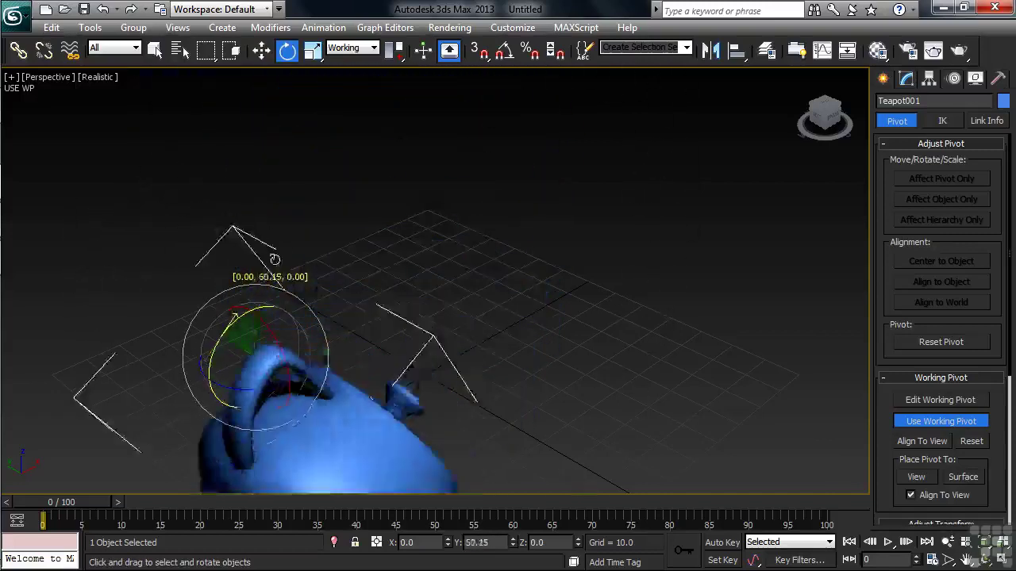
pyautogui.moveTo(274, 260)
pyautogui.mouseDown()
pyautogui.moveTo(228, 355)
pyautogui.moveTo(134, 377)
pyautogui.moveTo(404, 408)
pyautogui.moveTo(130, 380)
pyautogui.moveTo(230, 385)
pyautogui.mouseUp()
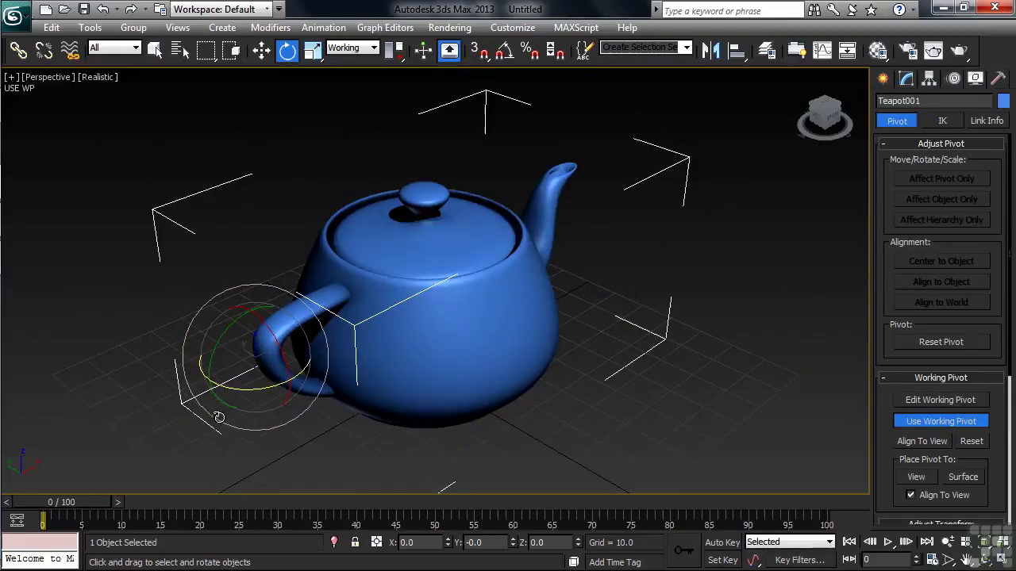
# - Convert the teapot to Editable Poly and move the working pivot up to the rim by the lid
pyautogui.rightClick(408, 317)
pyautogui.moveTo(477, 463)
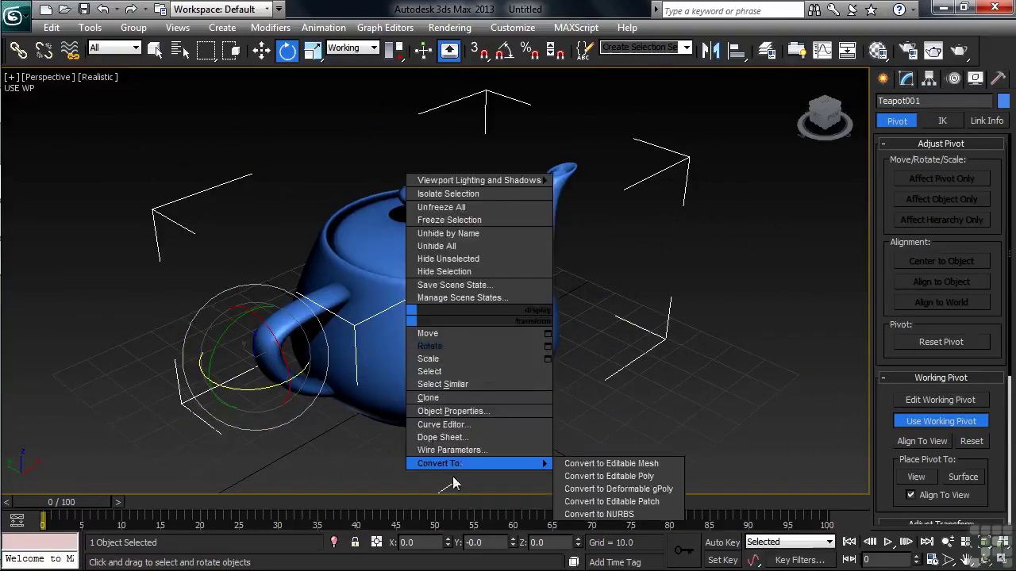
pyautogui.click(608, 476)
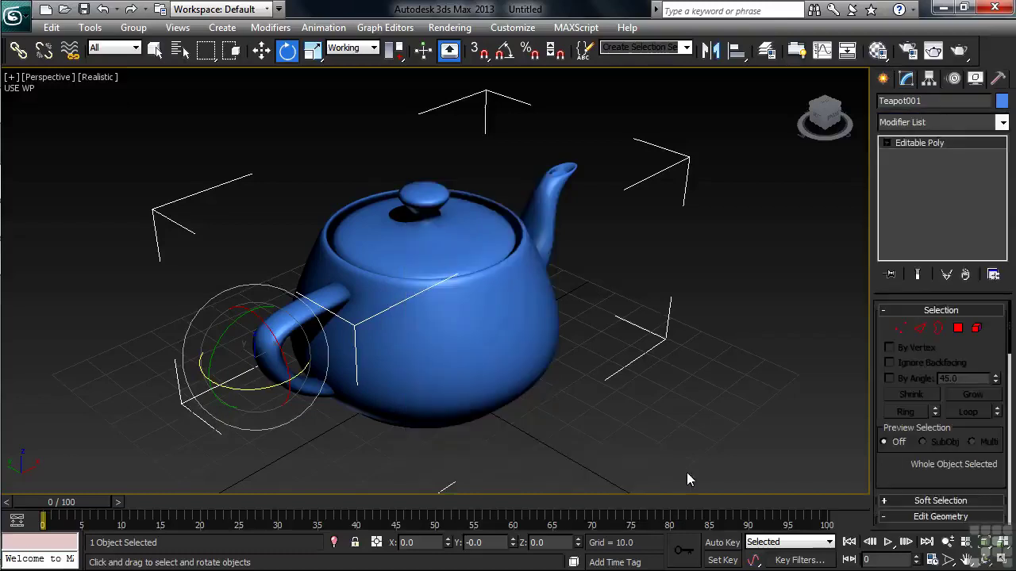
pyautogui.click(929, 80)
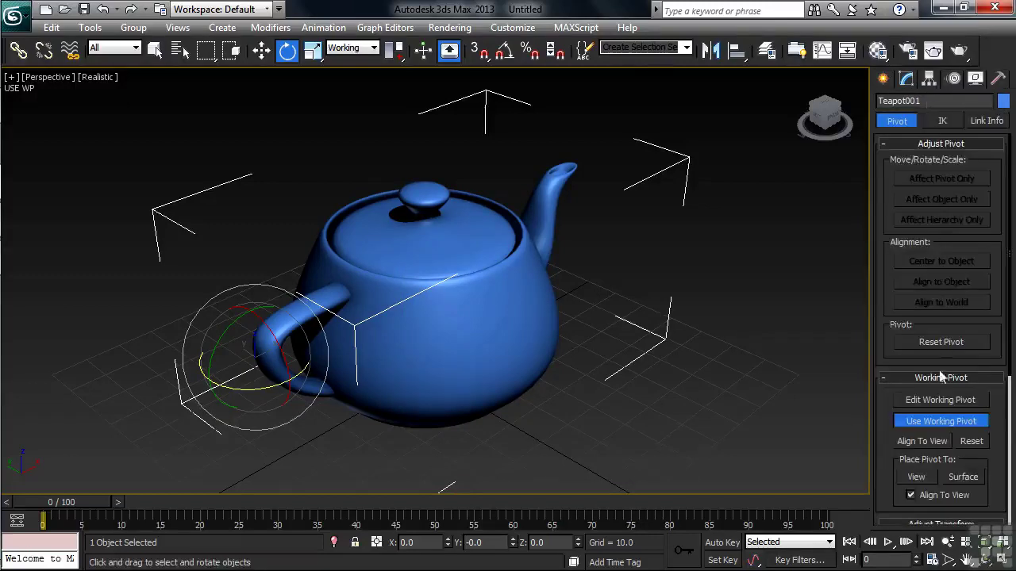
pyautogui.click(936, 403)
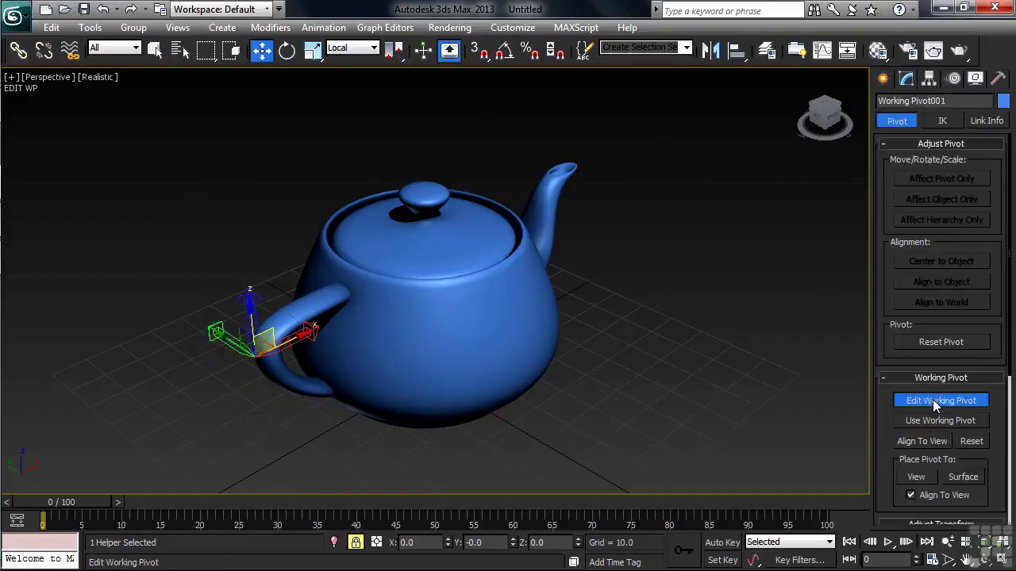
pyautogui.moveTo(289, 348)
pyautogui.mouseDown()
pyautogui.moveTo(381, 316)
pyautogui.moveTo(340, 236)
pyautogui.mouseUp()
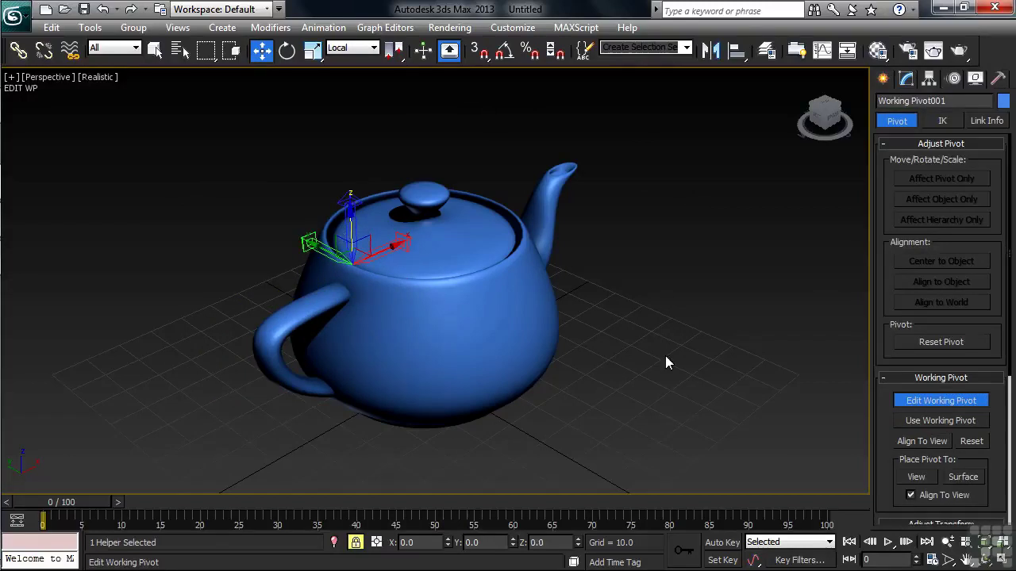
# - Use the working pivot, select the lid as an Element, and swing it about the rim pivot
pyautogui.click(917, 415)
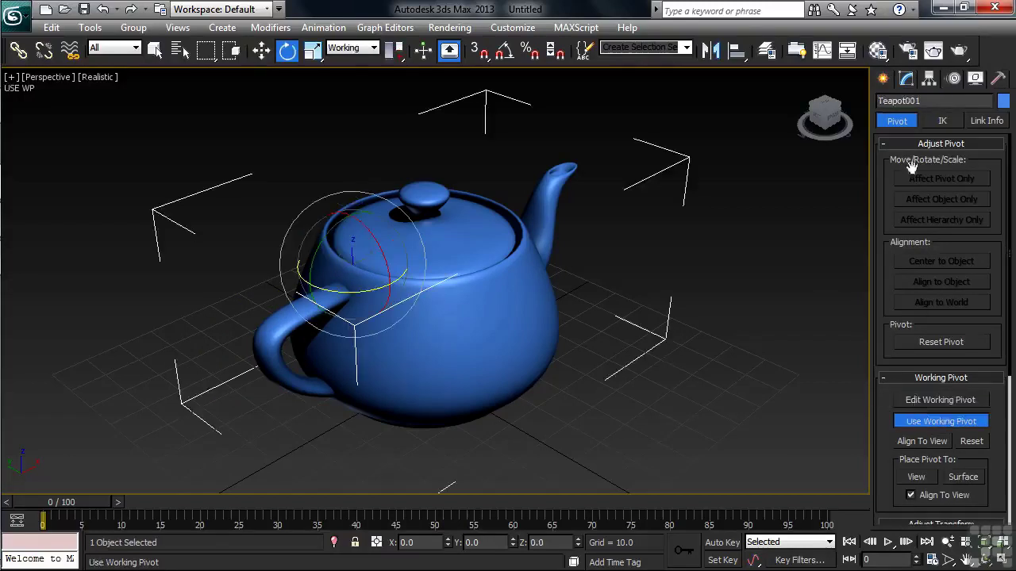
pyautogui.click(907, 79)
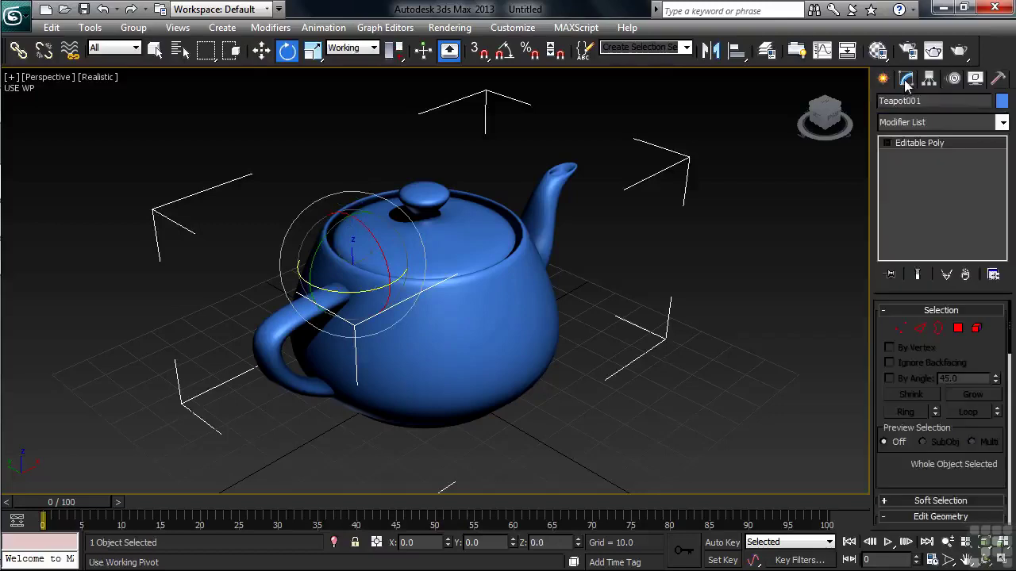
pyautogui.click(885, 143)
pyautogui.click(922, 208)
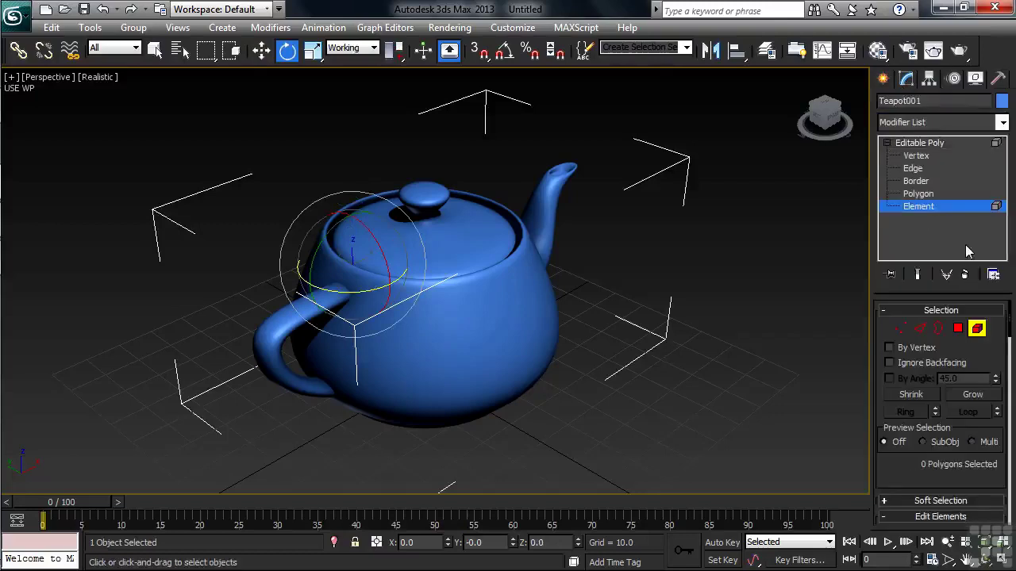
pyautogui.click(468, 242)
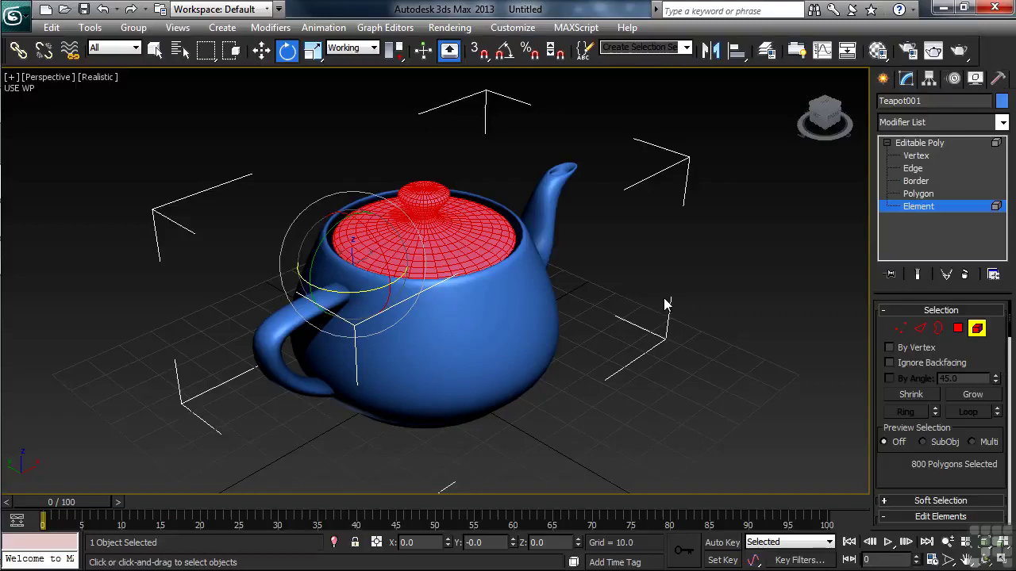
pyautogui.moveTo(322, 268)
pyautogui.mouseDown()
pyautogui.moveTo(302, 307)
pyautogui.moveTo(339, 262)
pyautogui.moveTo(355, 271)
pyautogui.mouseUp()
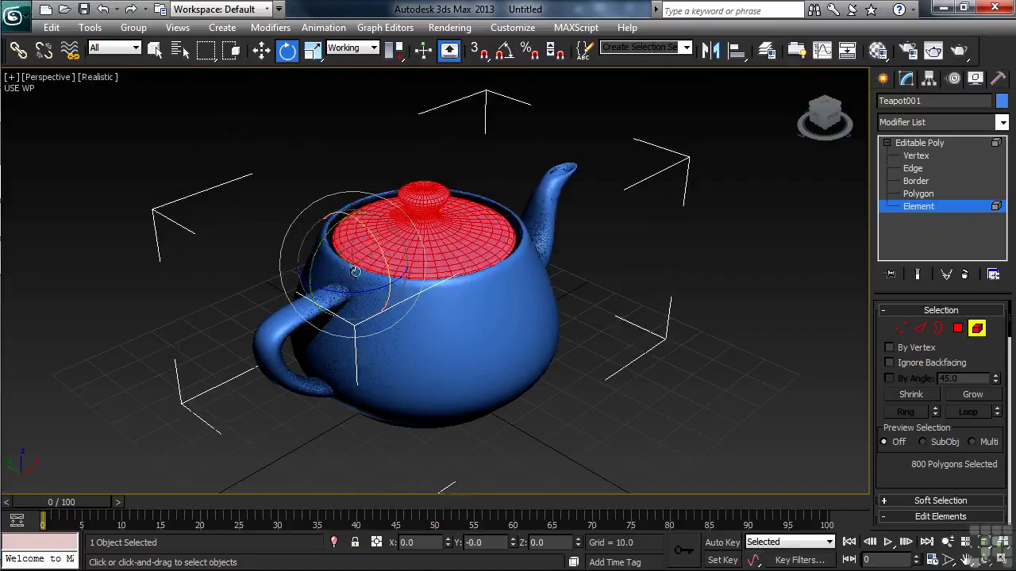
# - Move the working pivot to the lid's spout-side edge and make it active
pyautogui.click(928, 79)
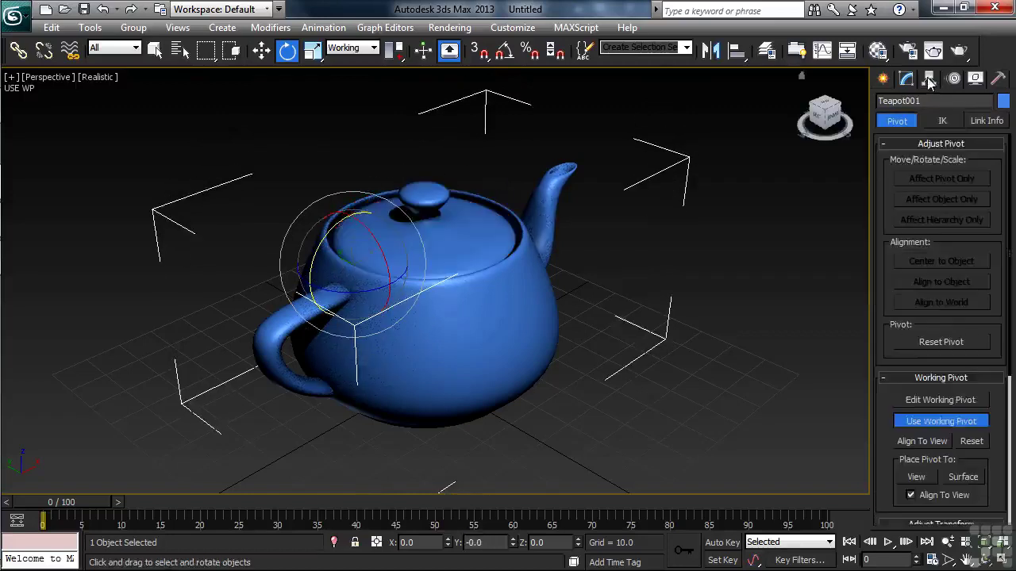
pyautogui.click(922, 405)
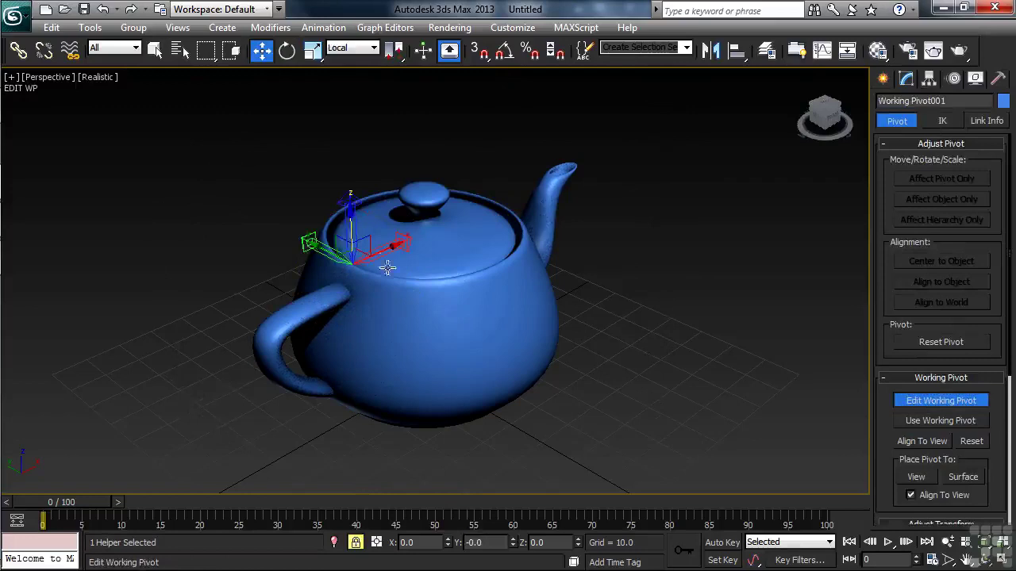
pyautogui.moveTo(370, 249); pyautogui.dragTo(507, 220)
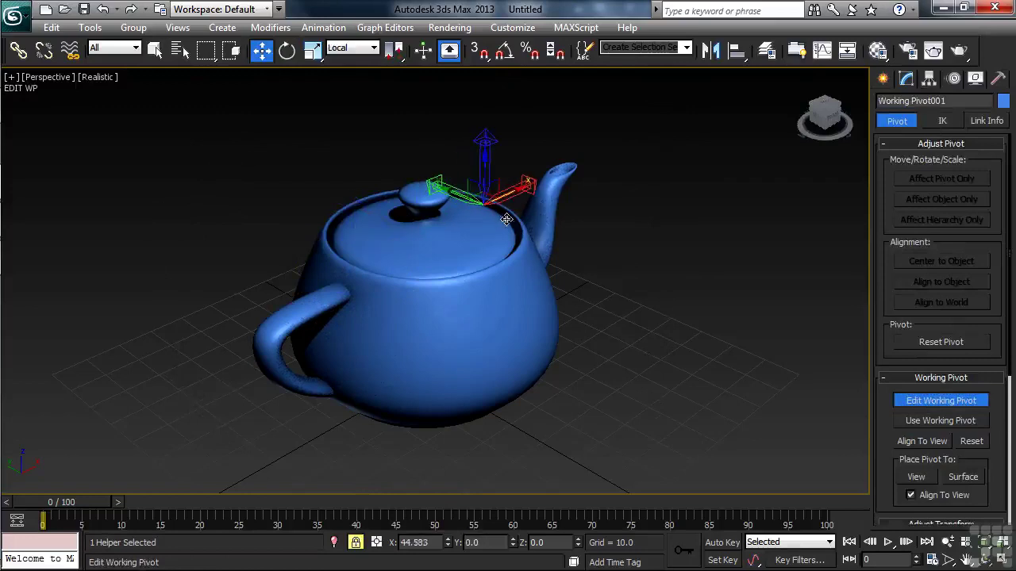
pyautogui.click(922, 420)
# - Reselect the lid element and tilt it open about the new working pivot
pyautogui.press('e')
pyautogui.click(905, 78)
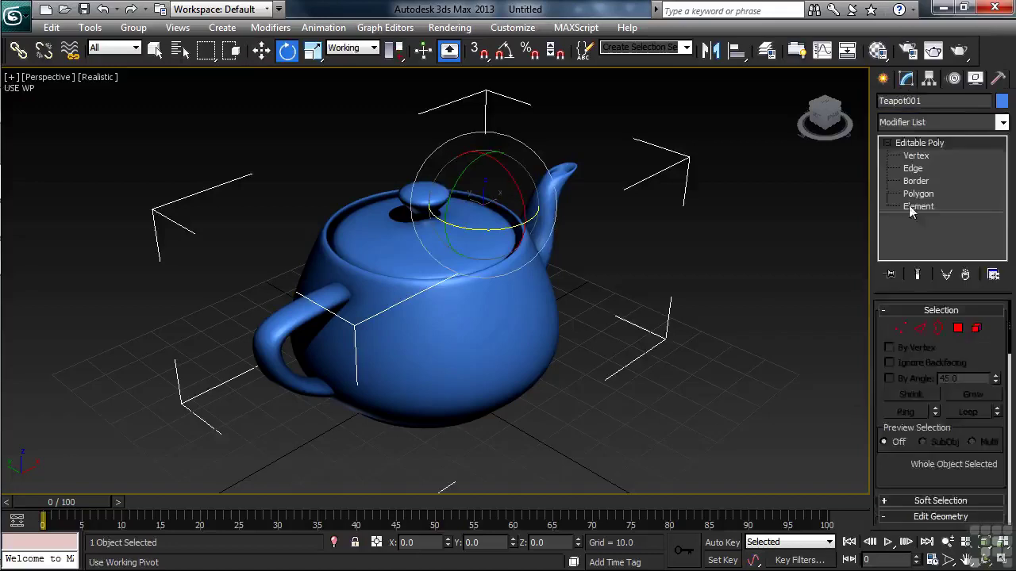
pyautogui.click(918, 206)
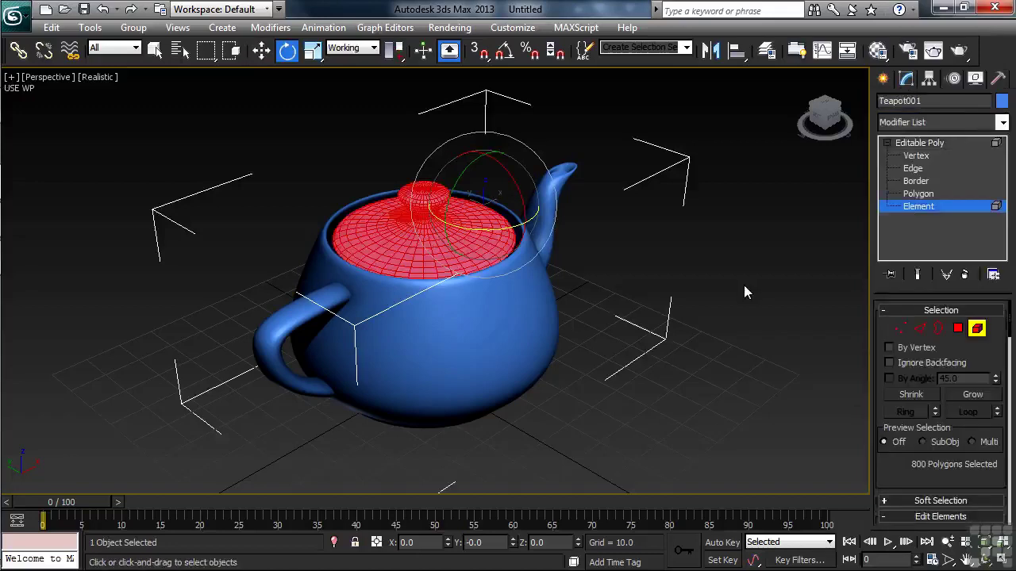
pyautogui.moveTo(464, 273)
pyautogui.mouseDown()
pyautogui.moveTo(462, 282)
pyautogui.moveTo(464, 273)
pyautogui.mouseUp()
# - Scale the lid down about the working pivot, then cancel to restore full size
pyautogui.rightClick(502, 230)
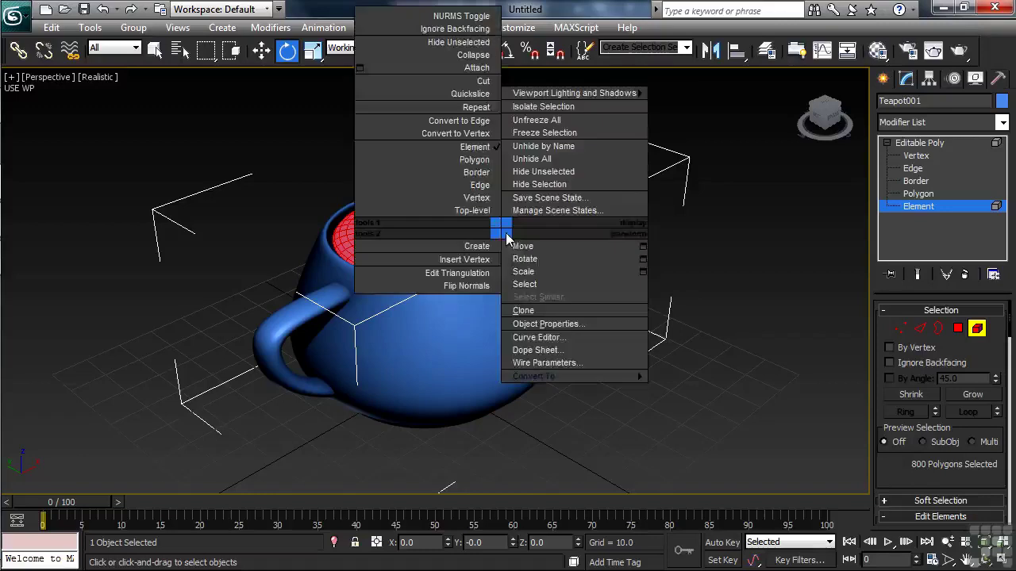
pyautogui.click(520, 271)
pyautogui.moveTo(442, 220); pyautogui.dragTo(454, 218)
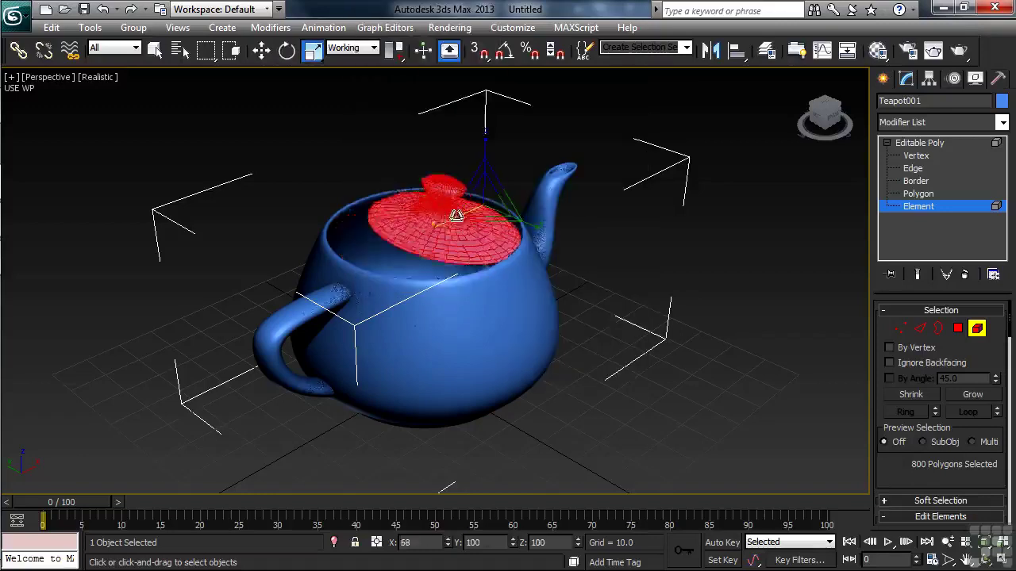
pyautogui.rightClick(454, 218)
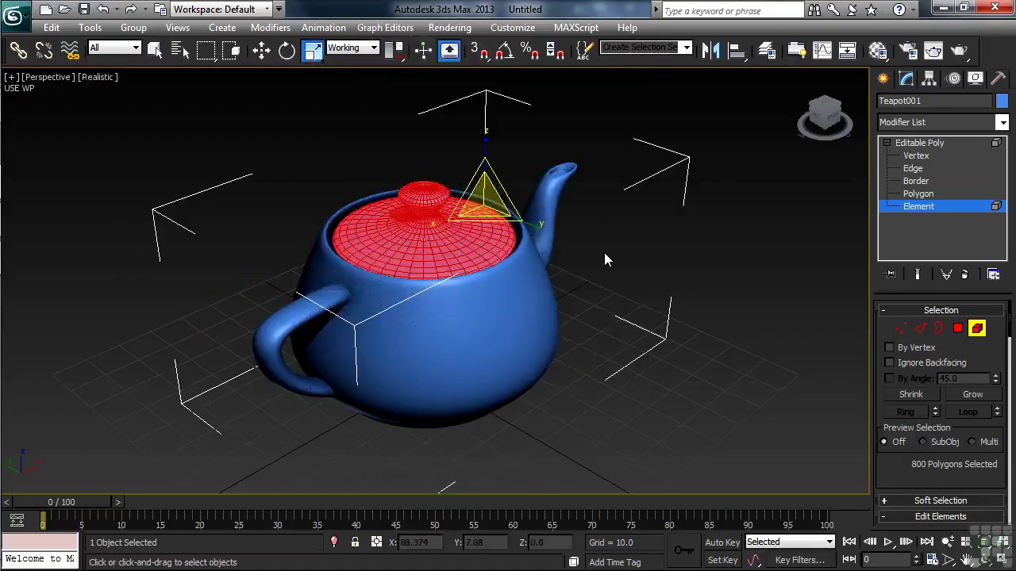
# - Return to whole-teapot editing and turn off Use Working Pivot
pyautogui.click(914, 143)
pyautogui.click(928, 78)
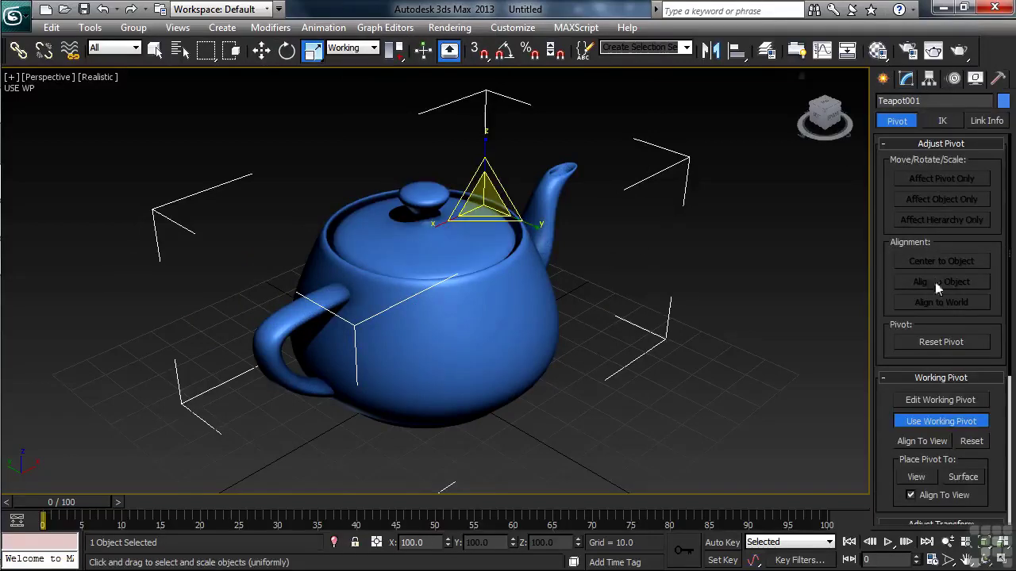
pyautogui.click(940, 420)
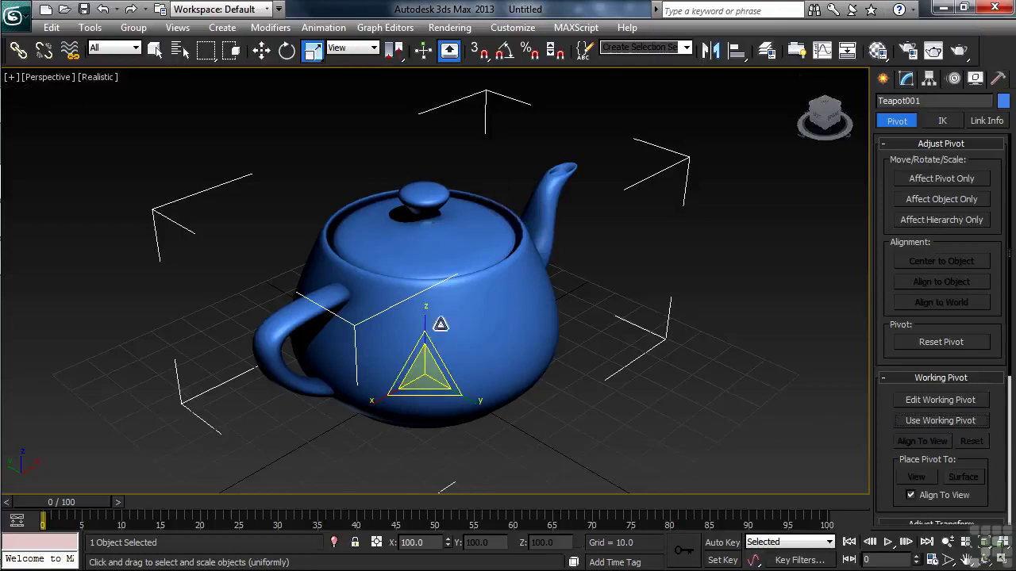
# - Trial-scale and rotate the teapot about its base pivot, cancelling so it stays upright and unchanged
pyautogui.moveTo(425, 311); pyautogui.dragTo(459, 304)
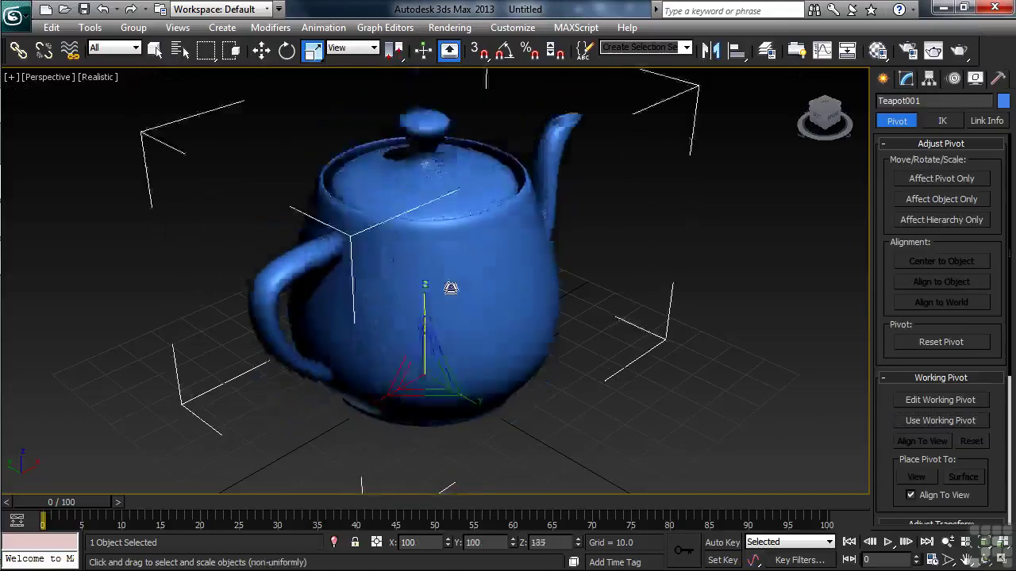
pyautogui.rightClick(431, 361)
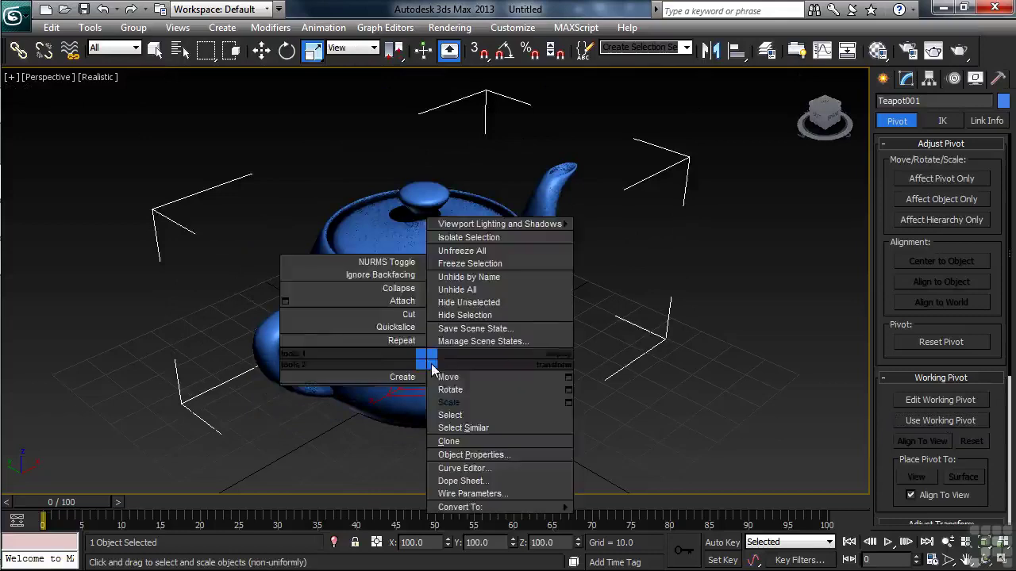
pyautogui.click(454, 389)
pyautogui.moveTo(418, 405)
pyautogui.mouseDown()
pyautogui.moveTo(628, 403)
pyautogui.moveTo(489, 398)
pyautogui.moveTo(546, 398)
pyautogui.mouseUp()
pyautogui.rightClick(545, 398)
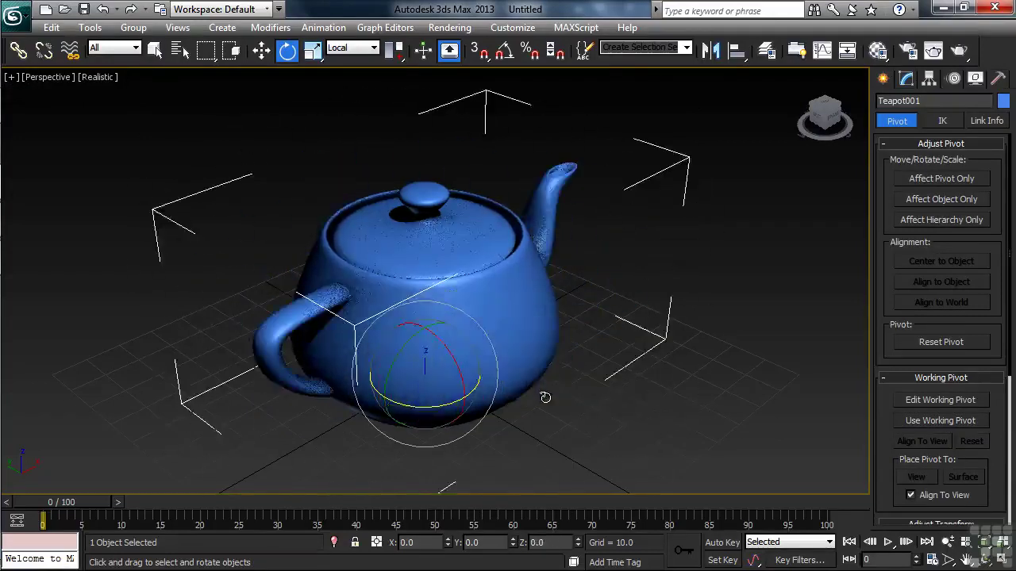
pyautogui.moveTo(477, 383); pyautogui.dragTo(442, 364)
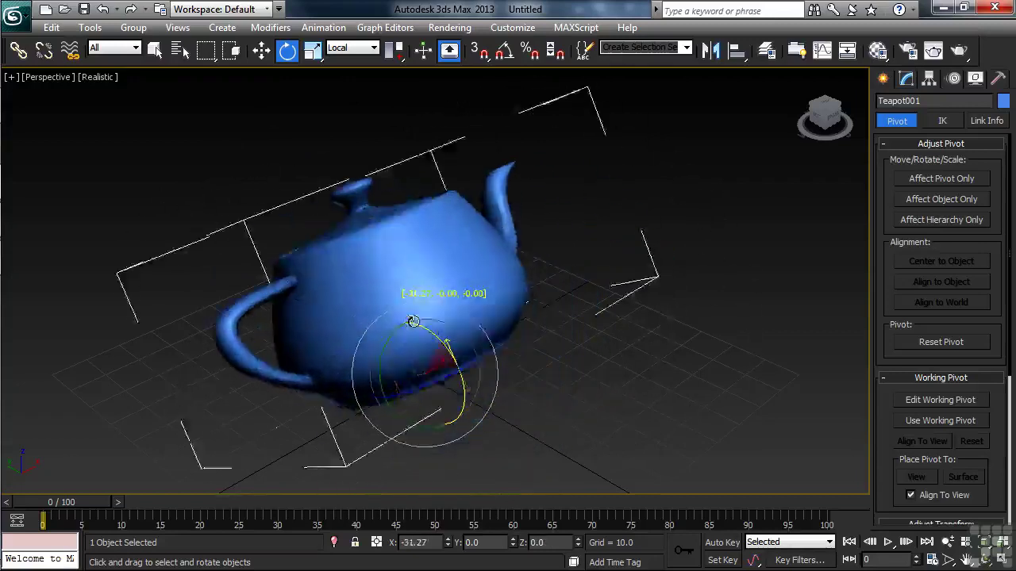
pyautogui.rightClick(442, 364)
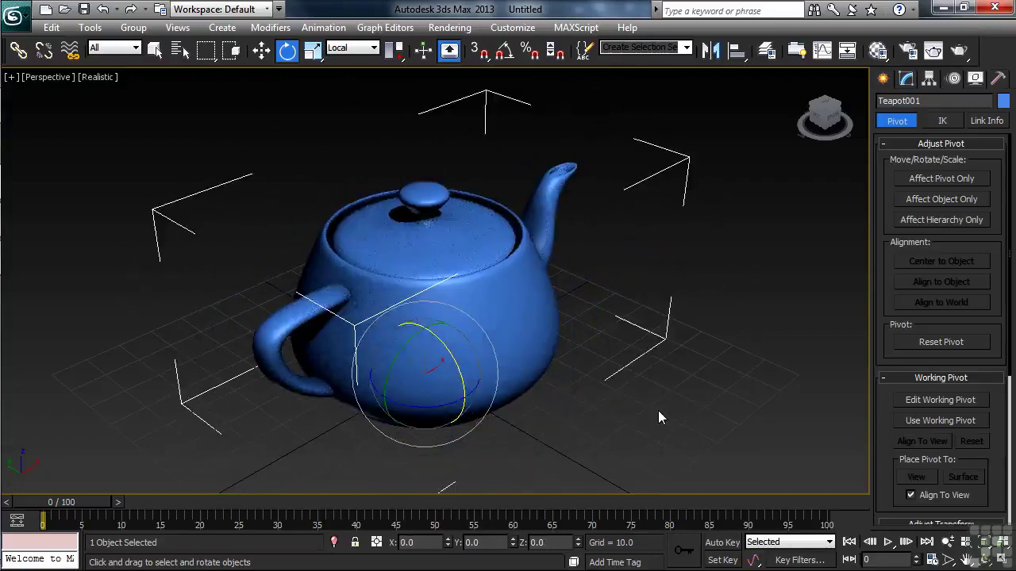
pyautogui.press('q')
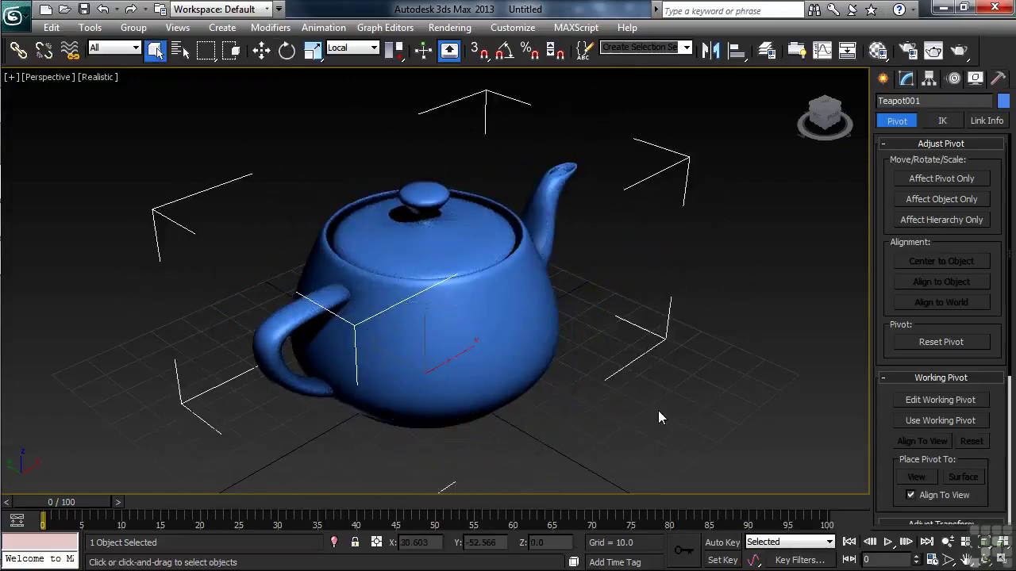